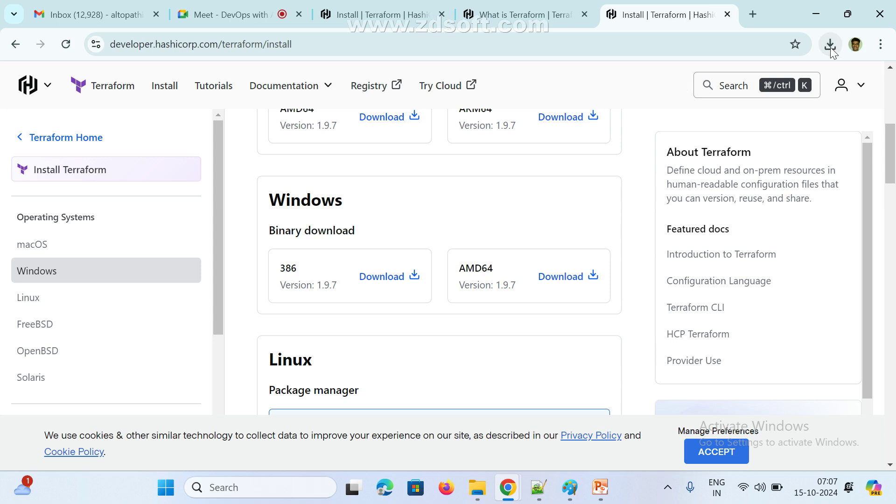
Reveal the downloaded terraform_1.9.7_windows_amd64 zip in File Explorer from Chrome's downloads list
click(831, 45)
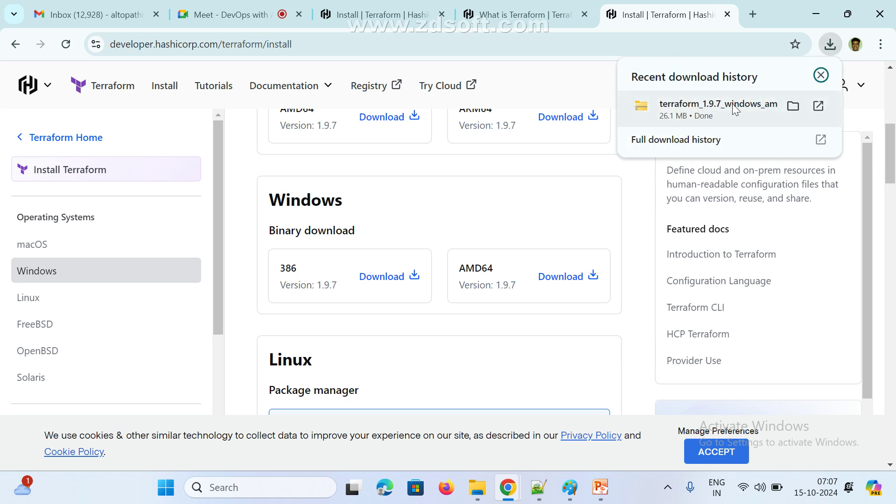
click(795, 106)
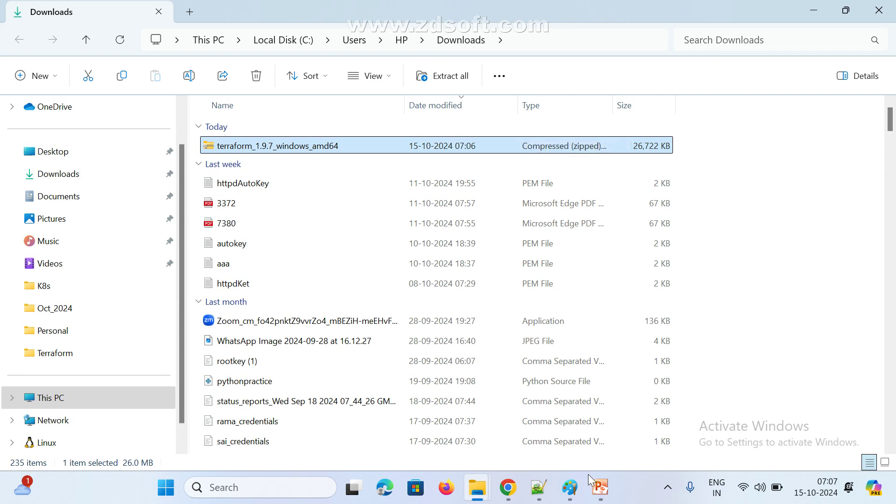
Write '2. Extract zip file' and 'Set the path in Environment variables' under step 1 in Paint
click(569, 487)
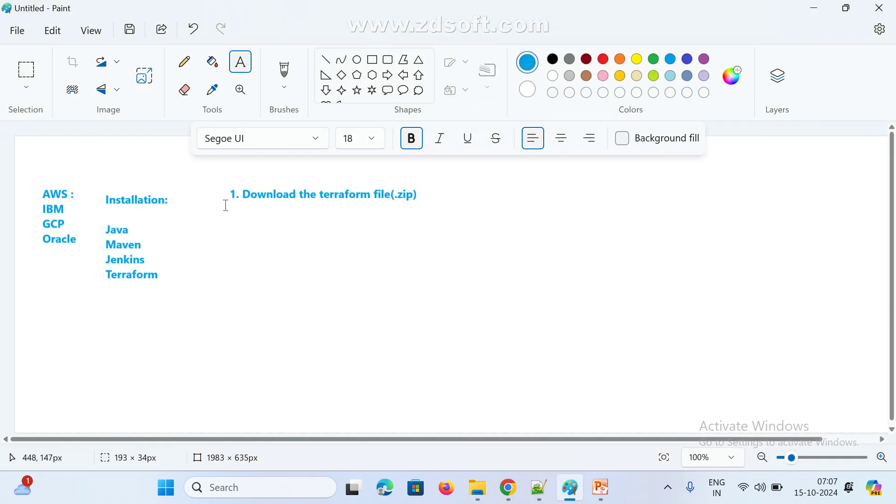
drag(227, 204, 477, 256)
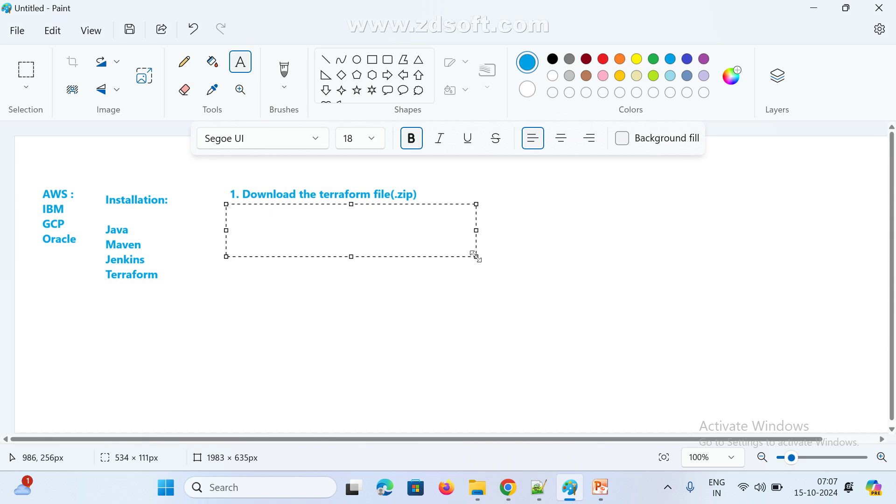
text(2. Extract zip file)
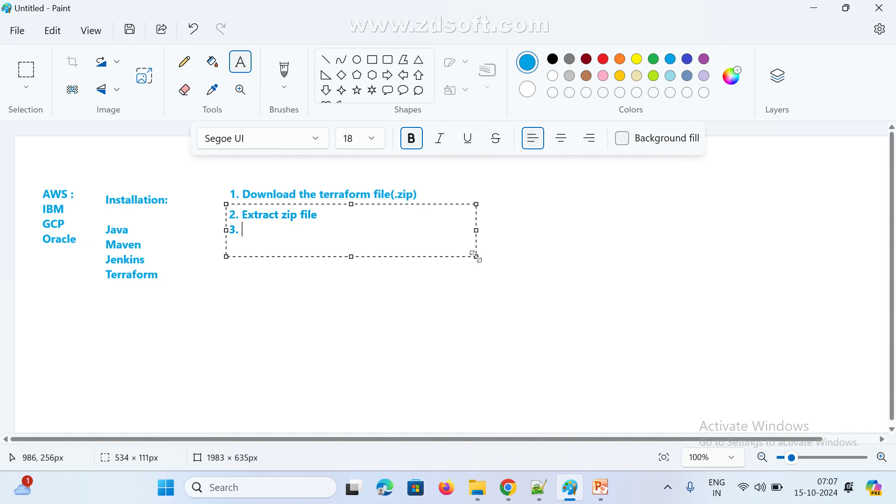
text(Set the path in Evn)
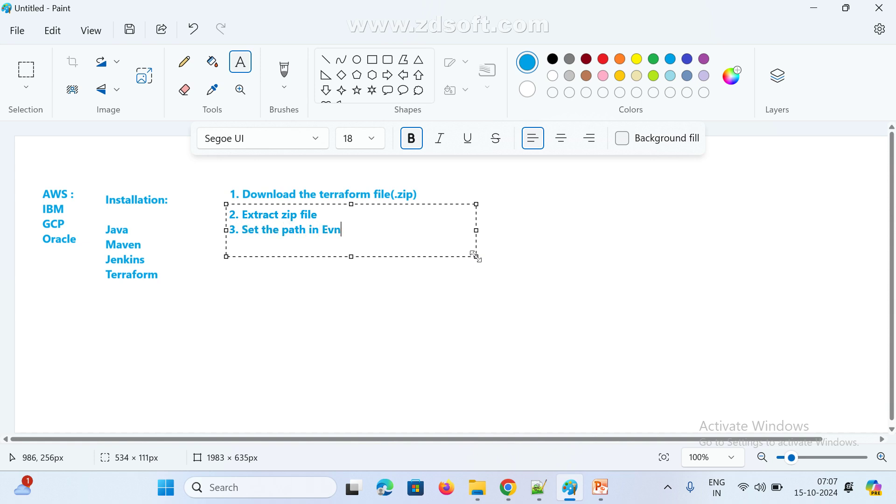
key(BackSpace)
key(BackSpace)
text(nvironment variables)
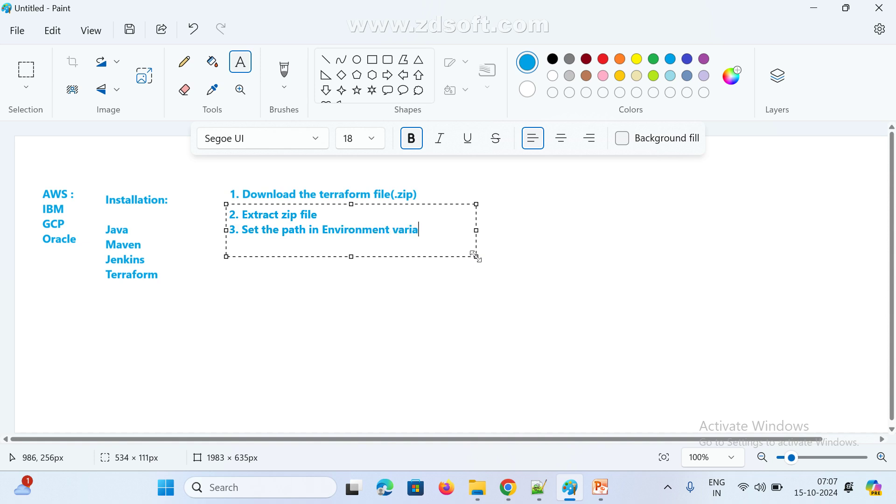
click(474, 347)
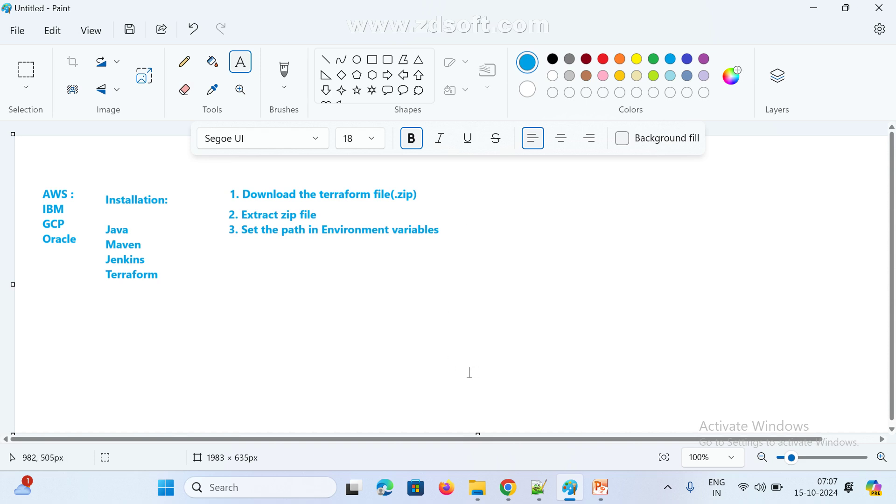
click(823, 12)
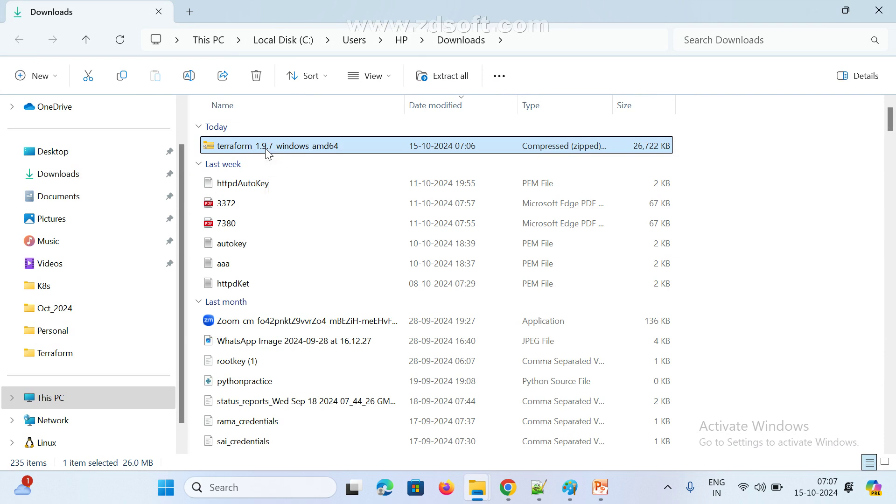
Minimize Downloads and Chrome, then browse This PC > DATA (D:) > Softwares in a new Explorer window
click(813, 12)
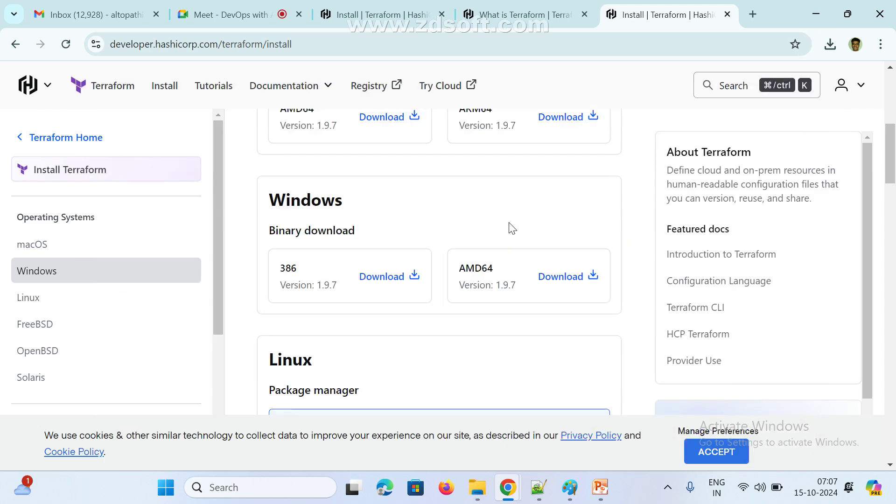
click(816, 14)
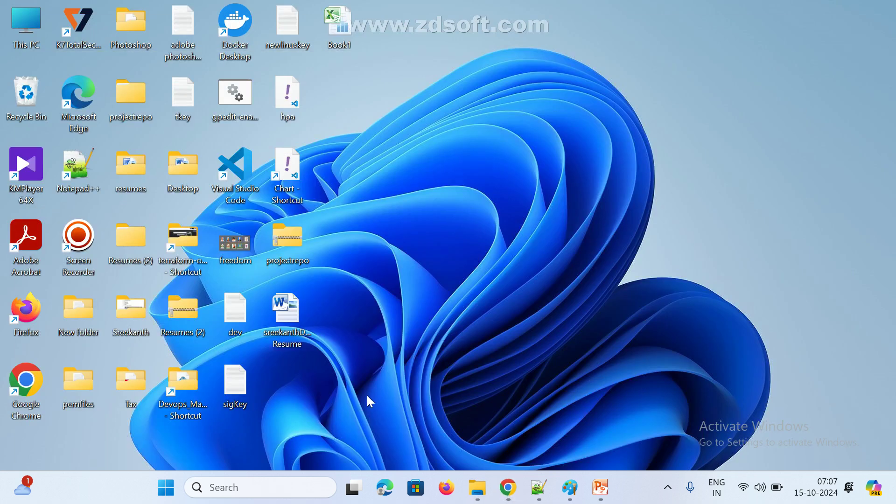
key(super+e)
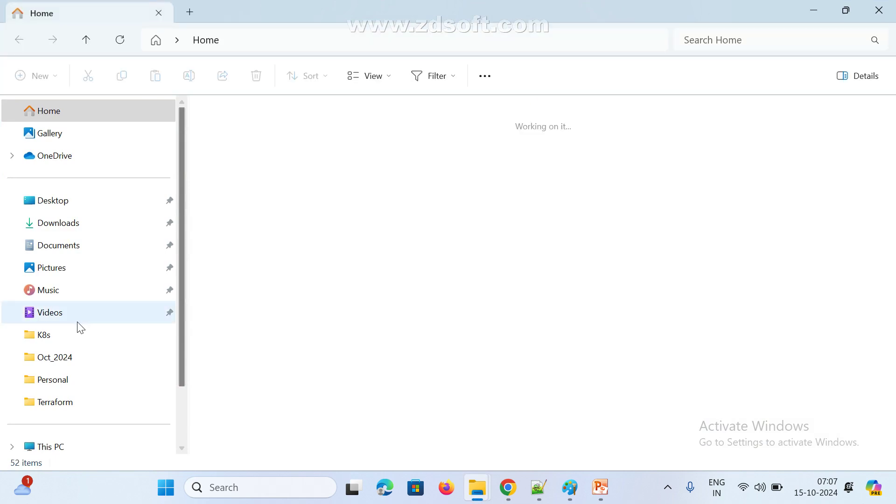
scroll(84, 336, down, 2)
click(65, 377)
click(484, 140)
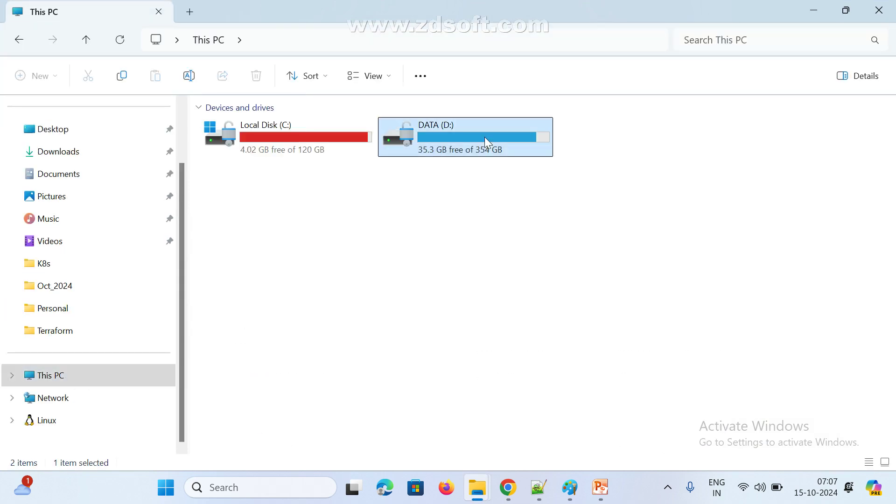
double_click(484, 139)
scroll(271, 345, down, 4)
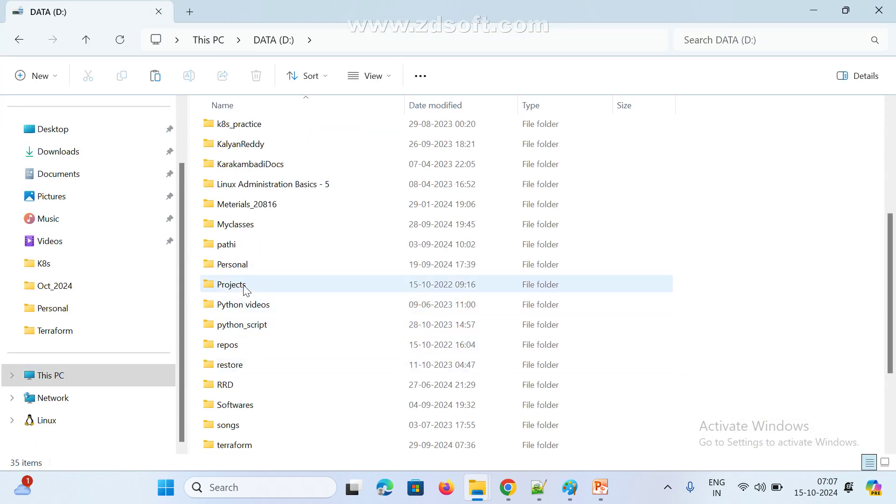
double_click(234, 406)
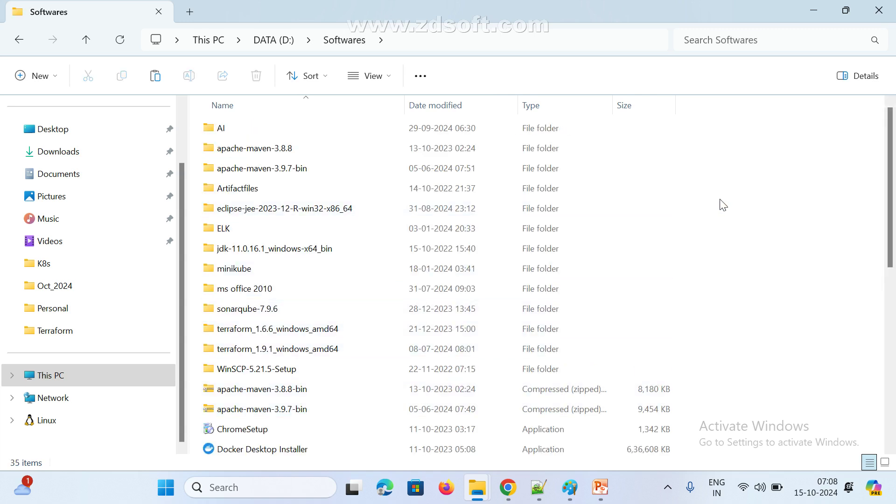
Paste the terraform_1.9.7_windows_amd64 zip into D:\Softwares and check it is listed
key(ctrl+v)
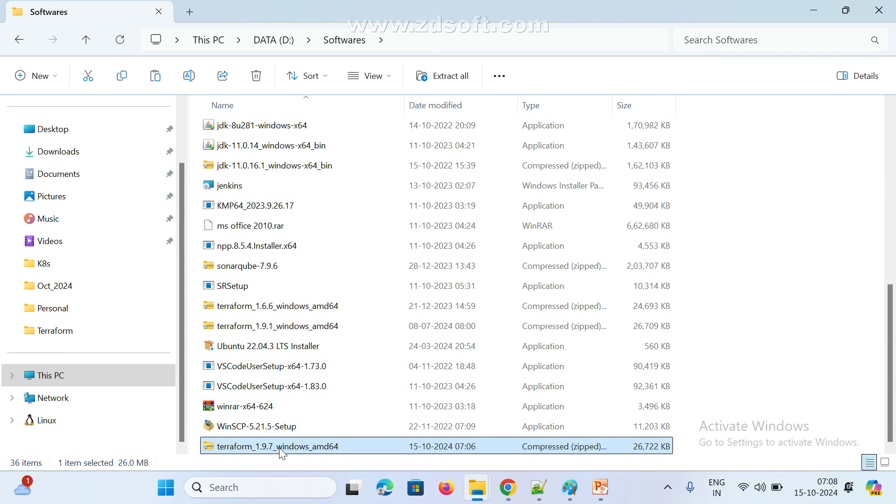
scroll(286, 420, up, 7)
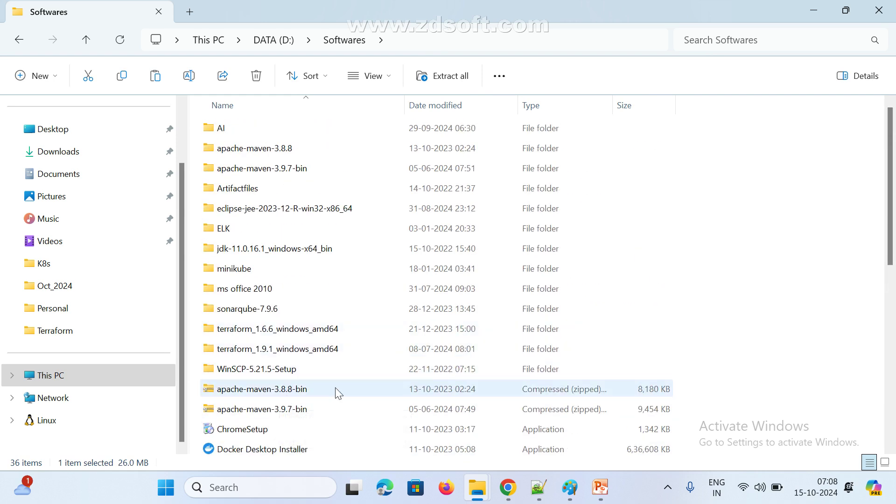
scroll(351, 415, down, 1)
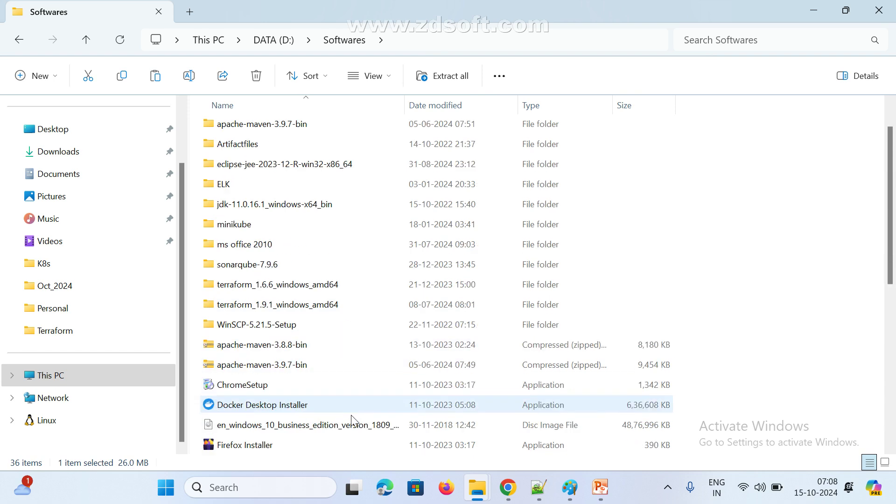
scroll(351, 416, down, 3)
scroll(236, 354, up, 2)
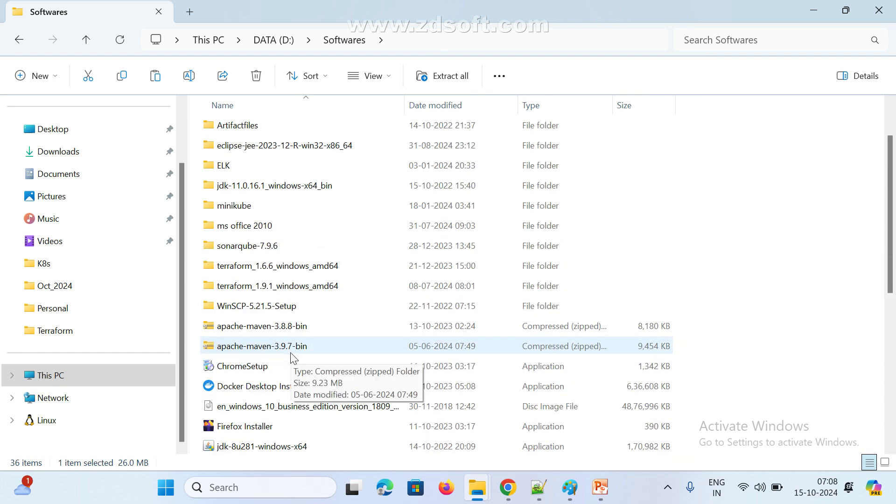
scroll(273, 296, down, 5)
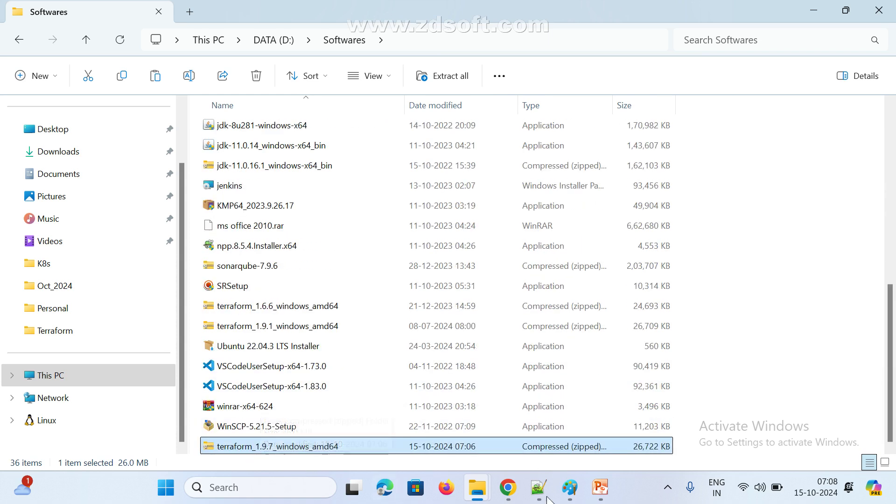
right_click(253, 451)
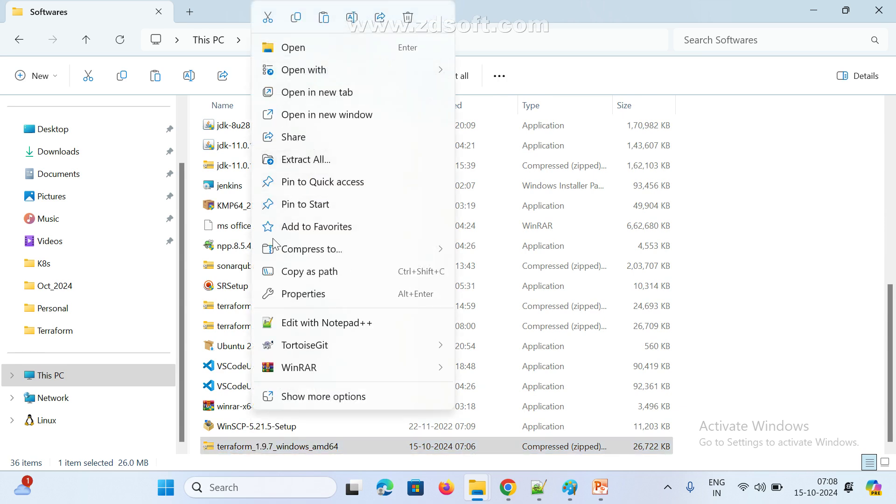
scroll(235, 271, up, 7)
scroll(235, 270, up, 1)
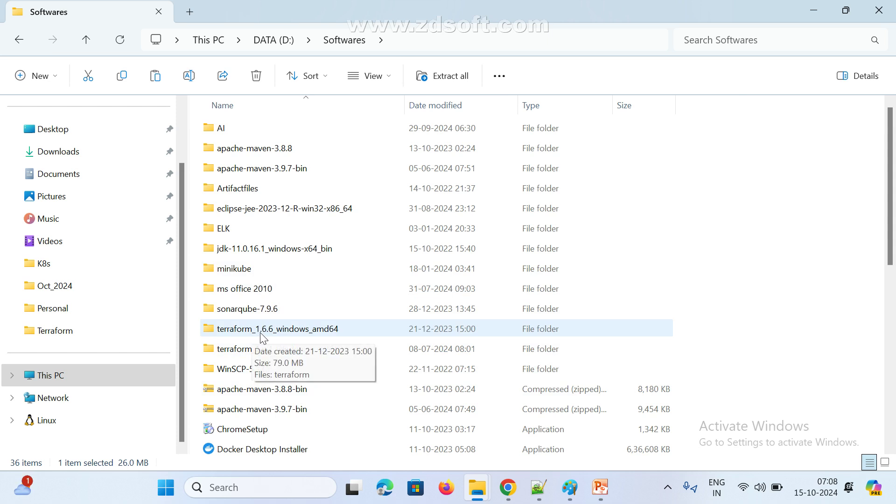
Open the terraform_1.6.6_windows_amd64 folder, select its path in the address bar, and close Explorer
double_click(260, 331)
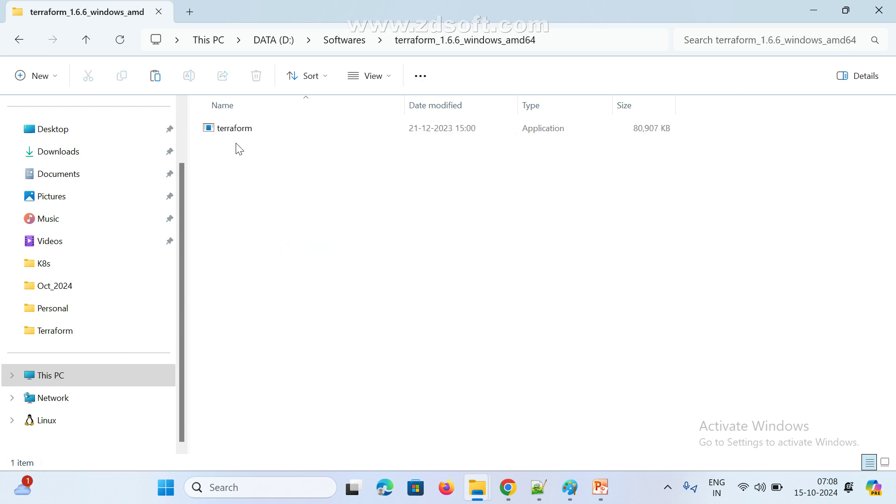
click(581, 41)
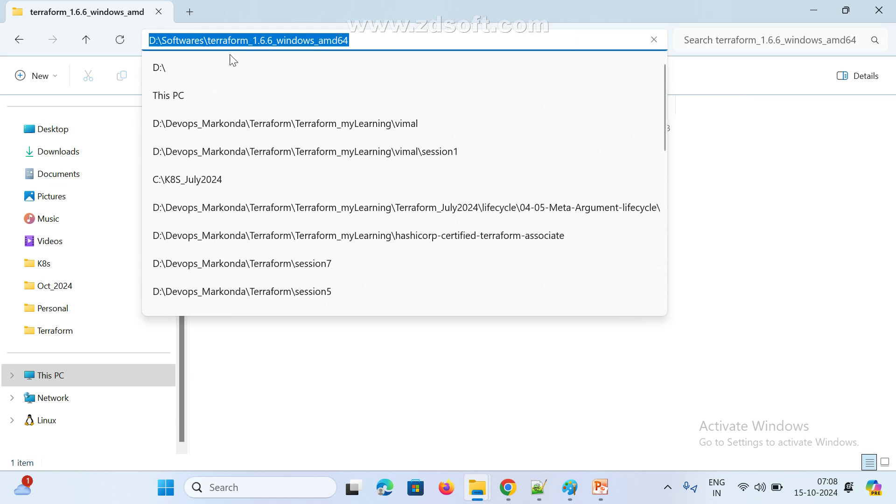
click(869, 6)
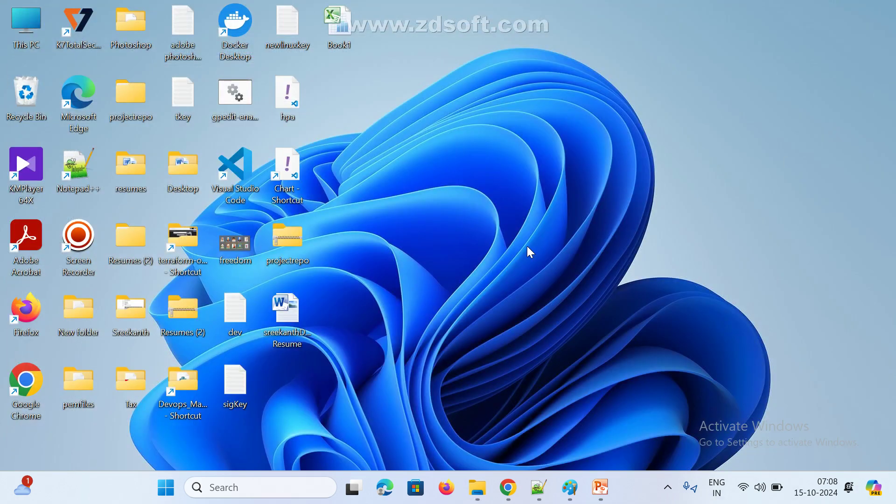
Open This PC's system properties and search Settings for 'env' to edit environment variables
key(super+e)
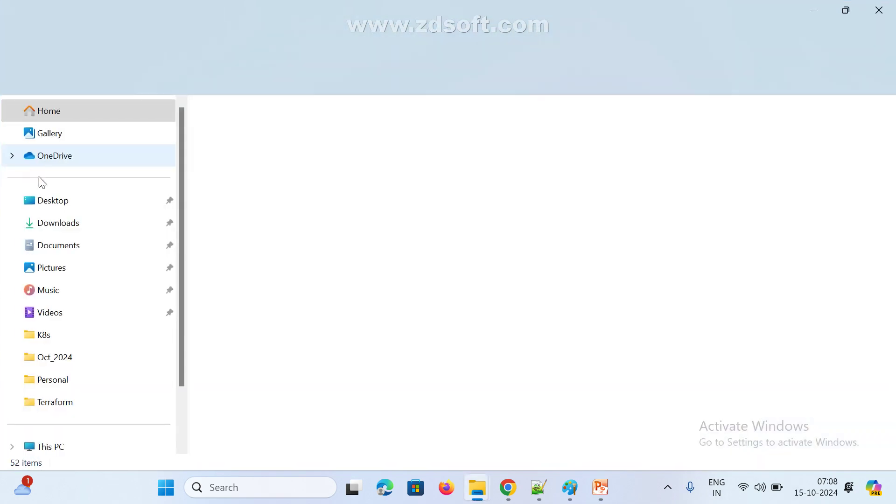
scroll(77, 299, down, 1)
right_click(52, 380)
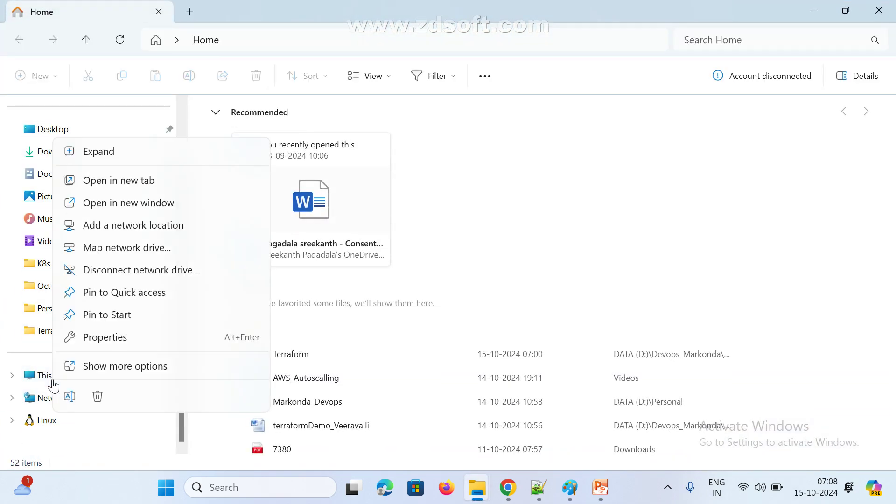
click(101, 338)
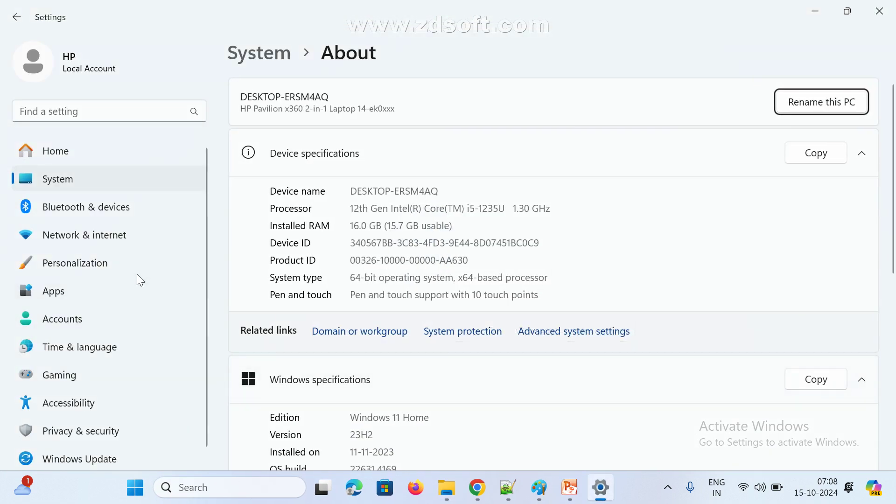
click(103, 108)
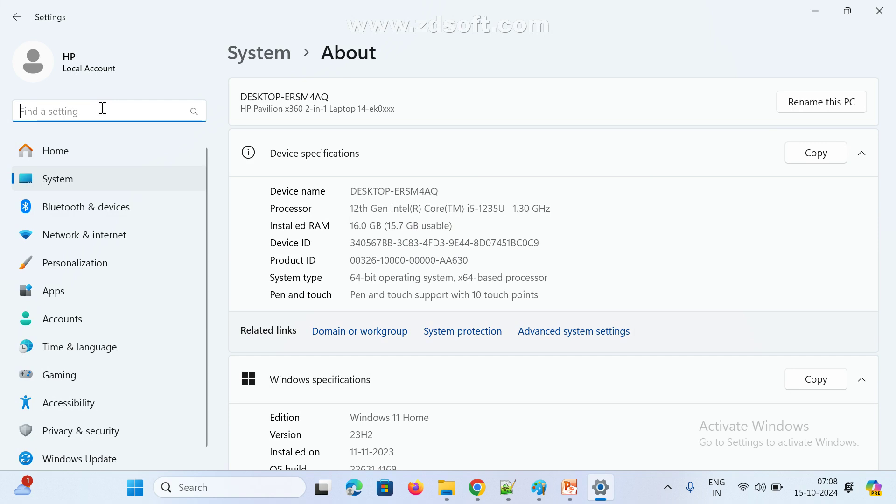
text(env)
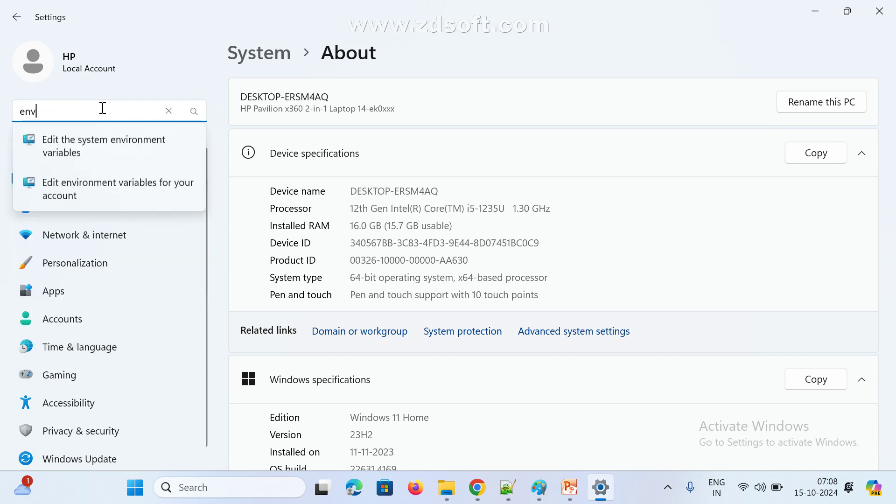
click(107, 147)
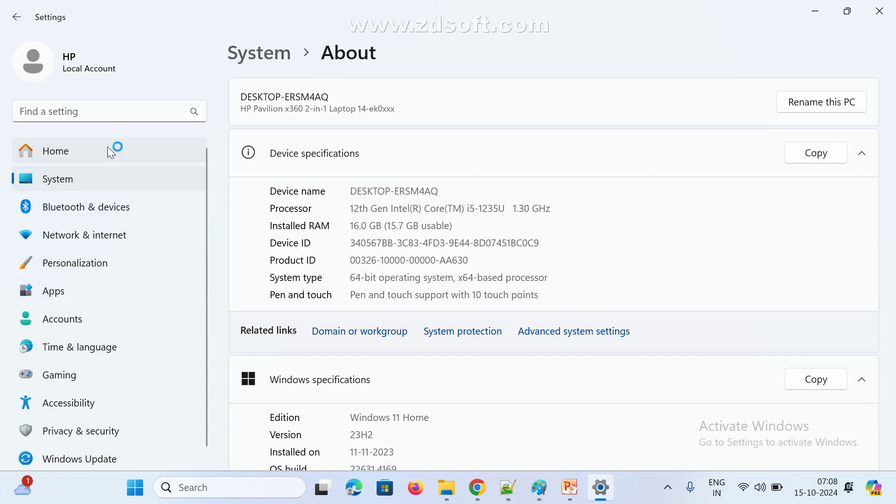
Edit the user Path variable, select its terraform_1.6.6 entry, then switch back to Paint
click(333, 382)
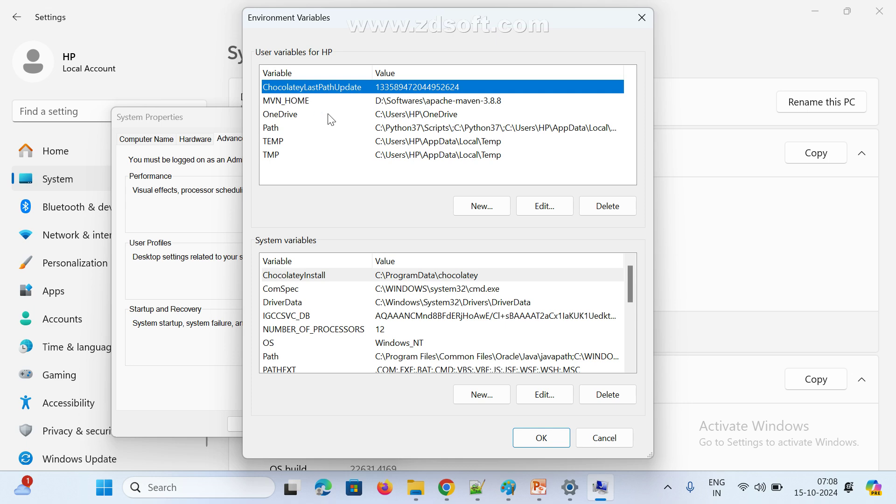
click(419, 136)
click(568, 210)
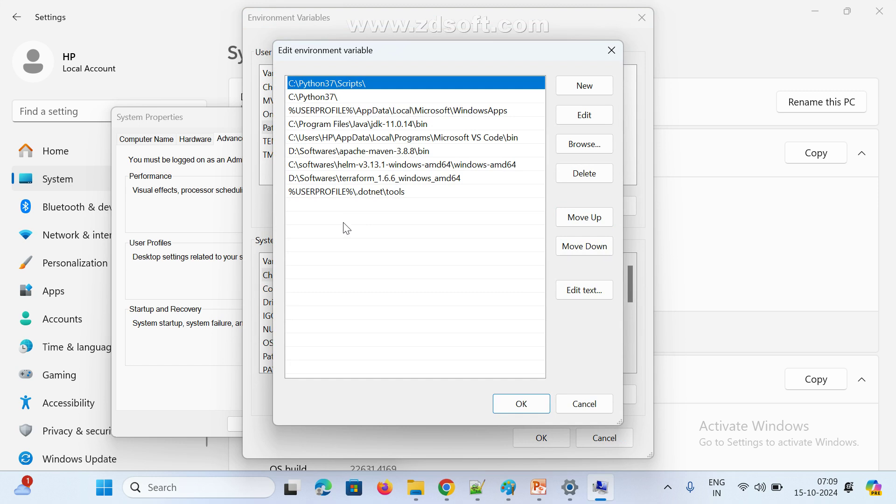
click(379, 179)
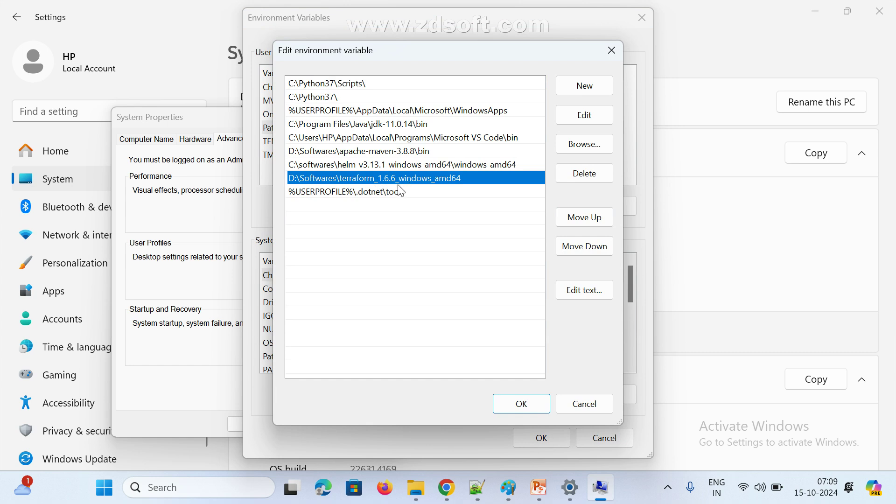
click(508, 487)
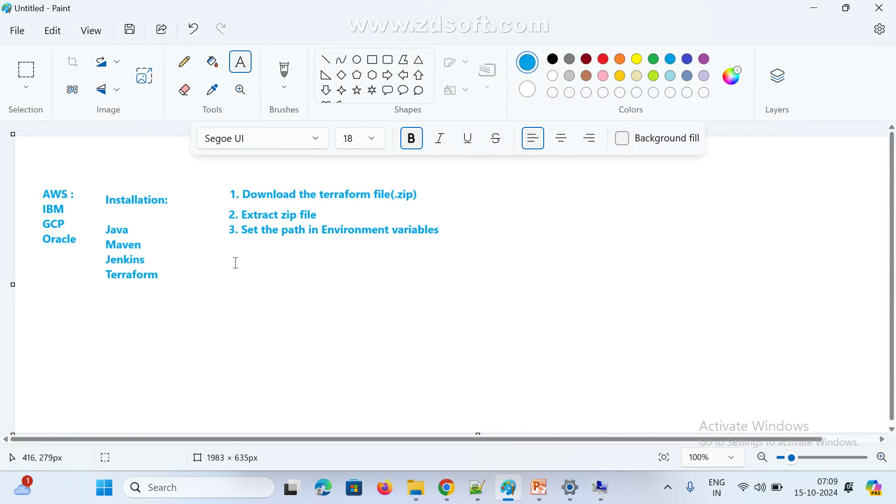
Type the versions '1.6.6 1.9.7' in a new text box below the steps, then minimize Paint
drag(229, 247, 496, 323)
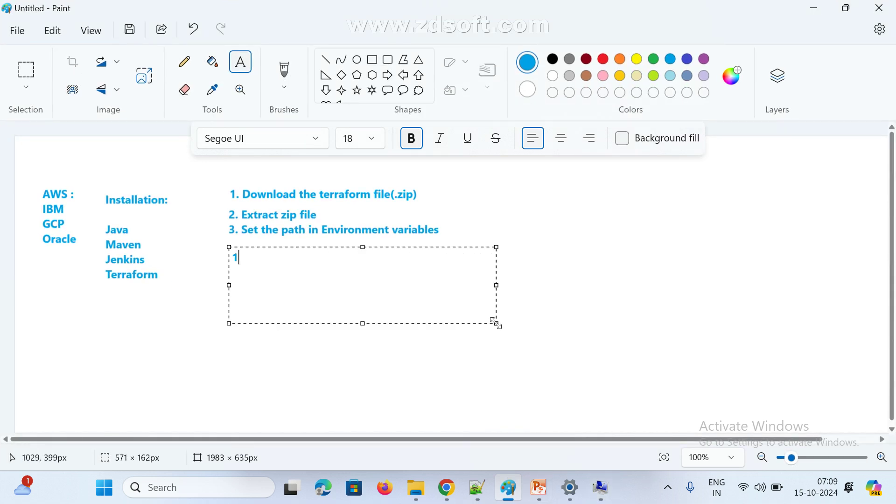
text(1.6)
text(.6 )
text(1.9.7)
click(718, 320)
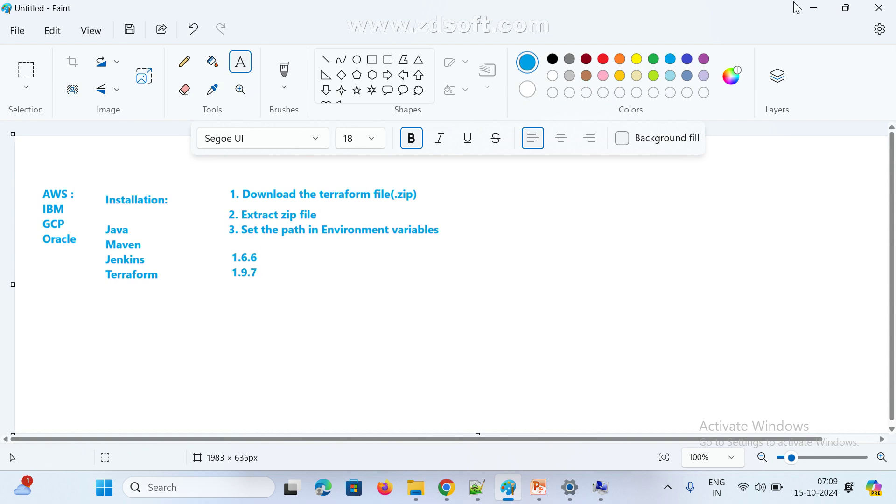
click(813, 11)
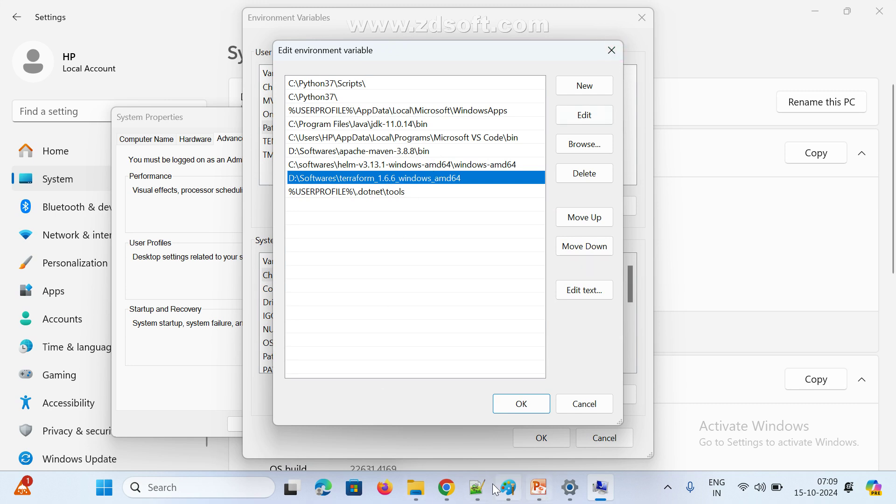
Bring Paint back, discard an empty text box, and minimize it again
click(509, 488)
drag(229, 249, 266, 276)
click(282, 289)
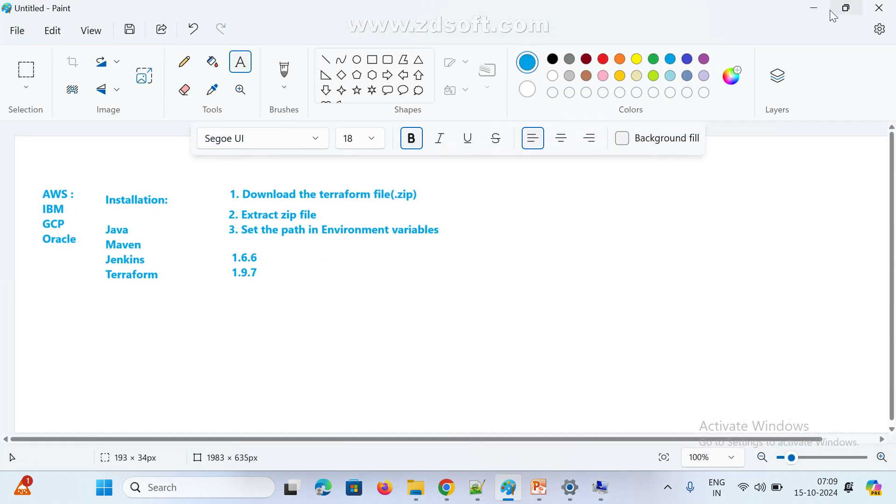
click(809, 11)
Close the Path editor, Environment Variables, System Properties, Settings and File Explorer windows
click(622, 44)
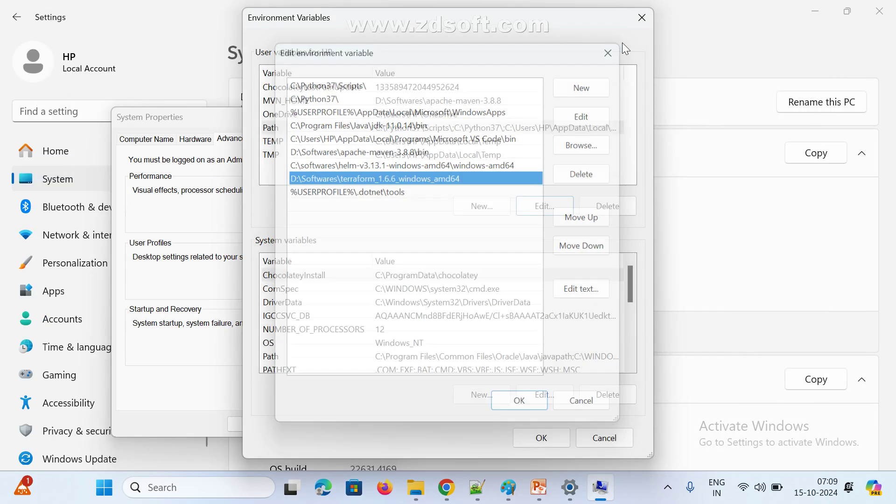
click(640, 20)
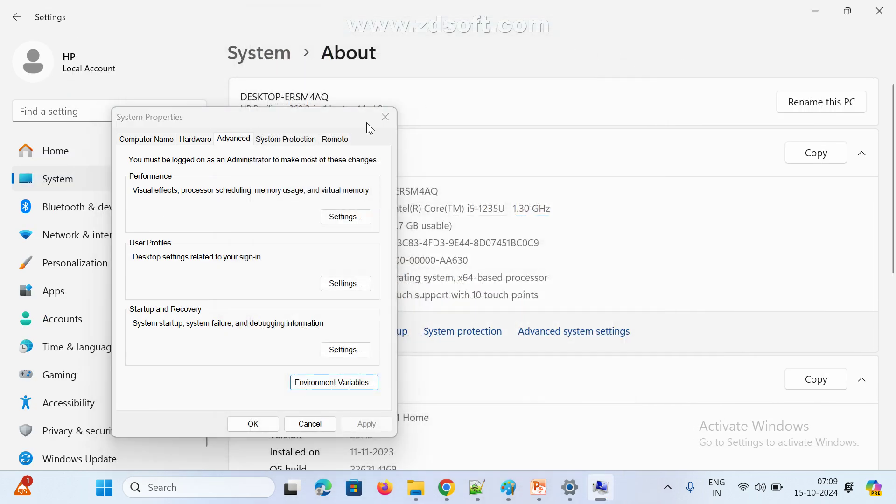
click(384, 116)
click(887, 7)
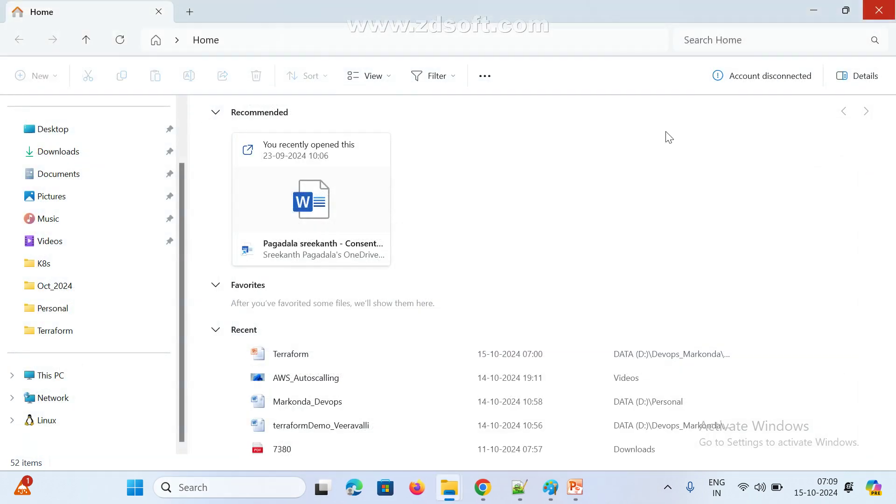
click(889, 14)
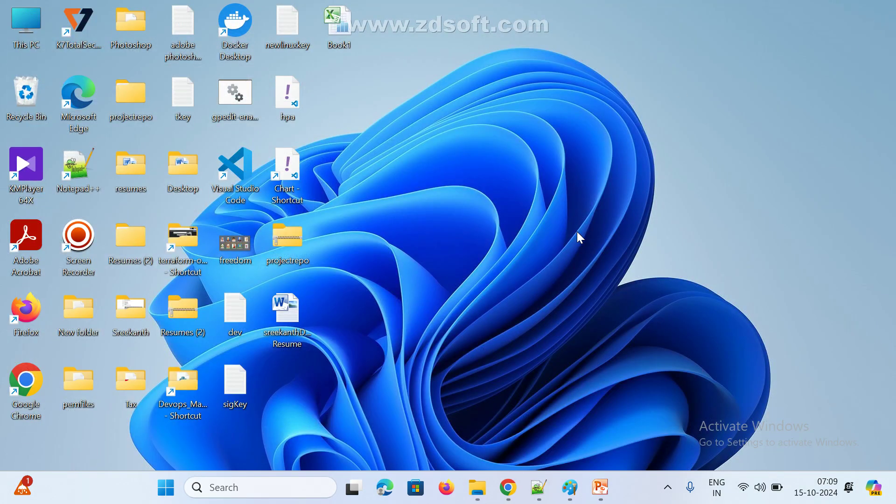
Launch cmd from the Run box and check the Java version, which reports 11.0.14
key(super+r)
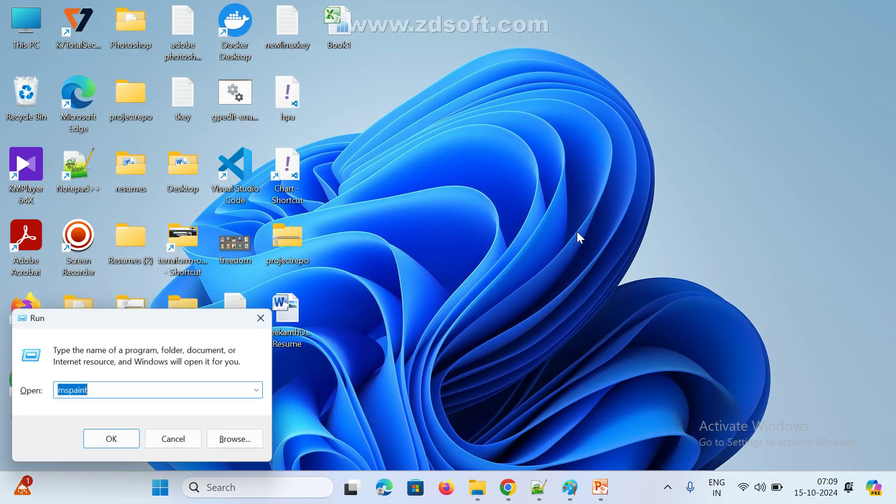
text(cmd)
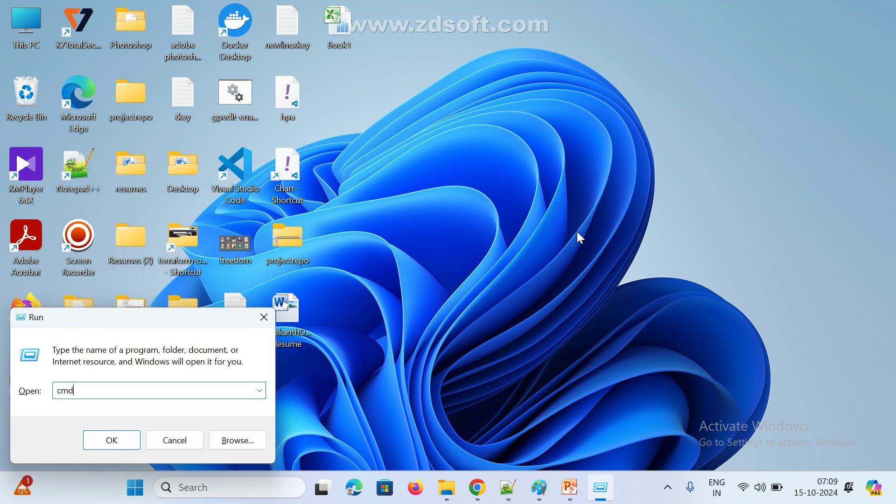
key(Return)
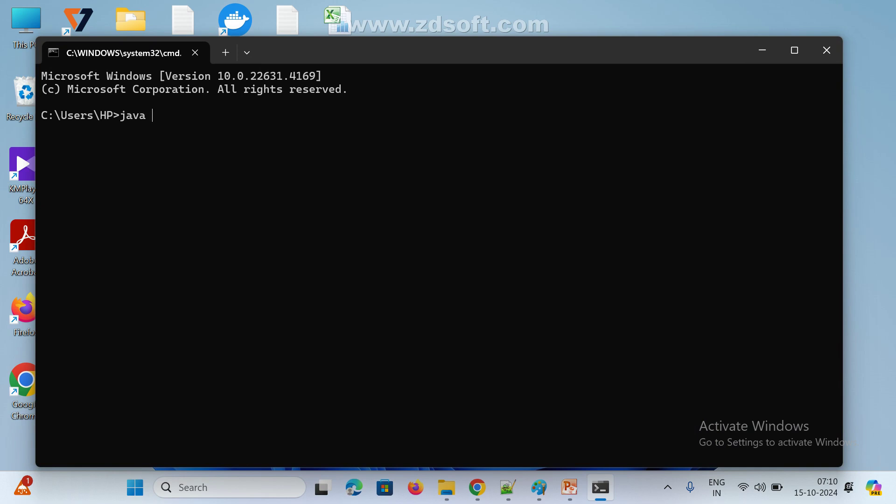
text(-version)
key(Return)
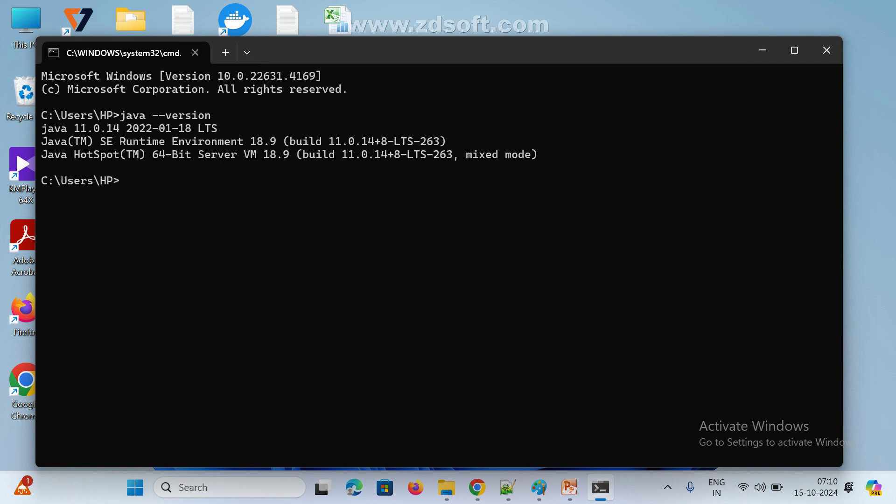
key(Return)
Run terraform --version, correcting the 'terrafrom' typo, to see v1.6.6 with 1.9.7 available
text(af)
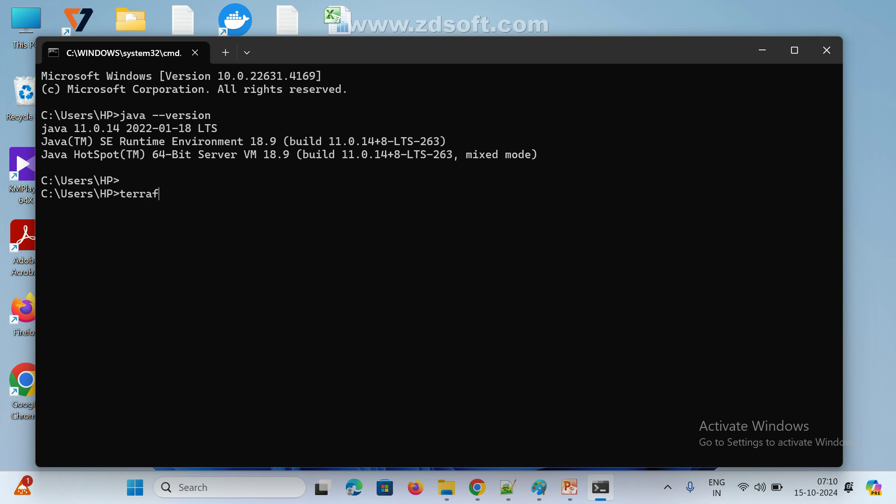
text(rom --version)
key(Return)
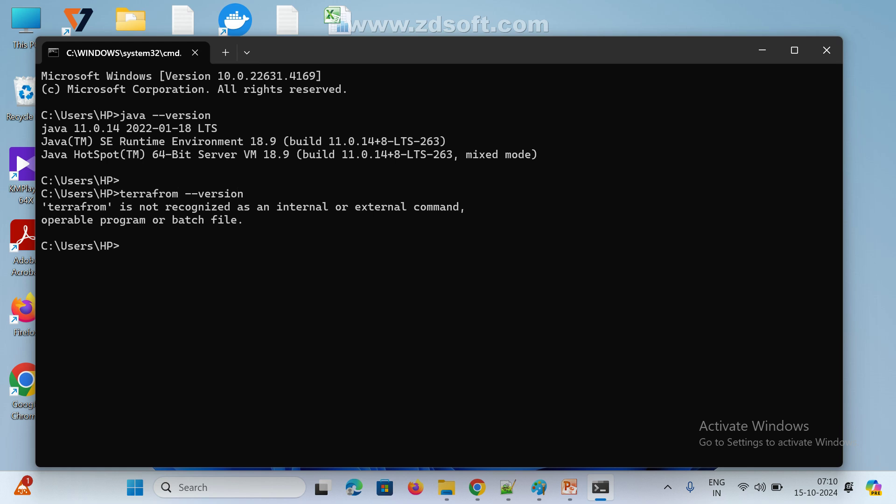
key(Up)
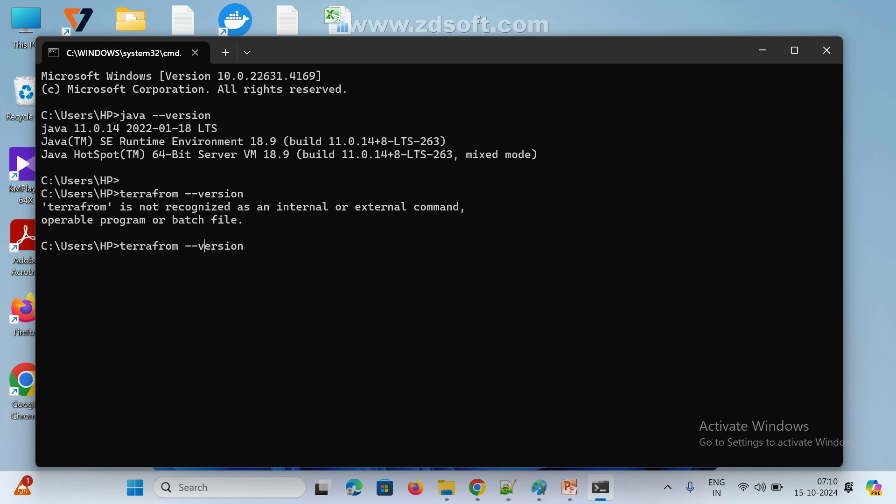
key(BackSpace)
text(r)
key(Return)
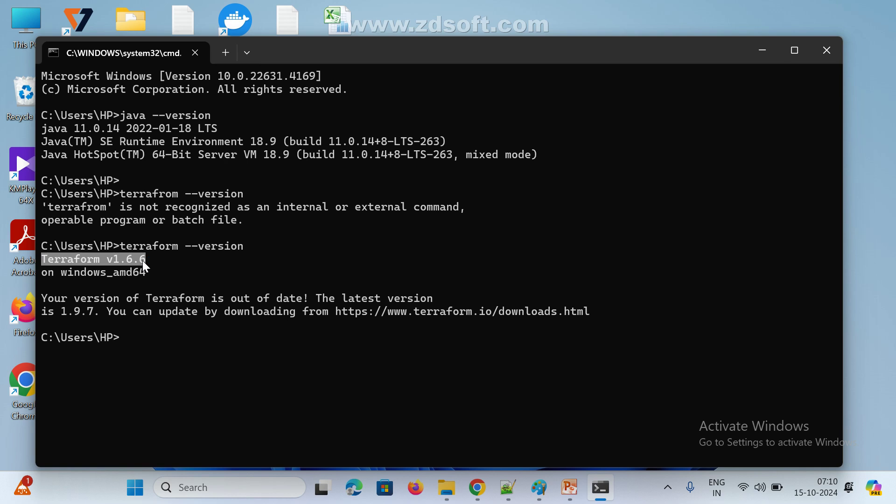
click(152, 342)
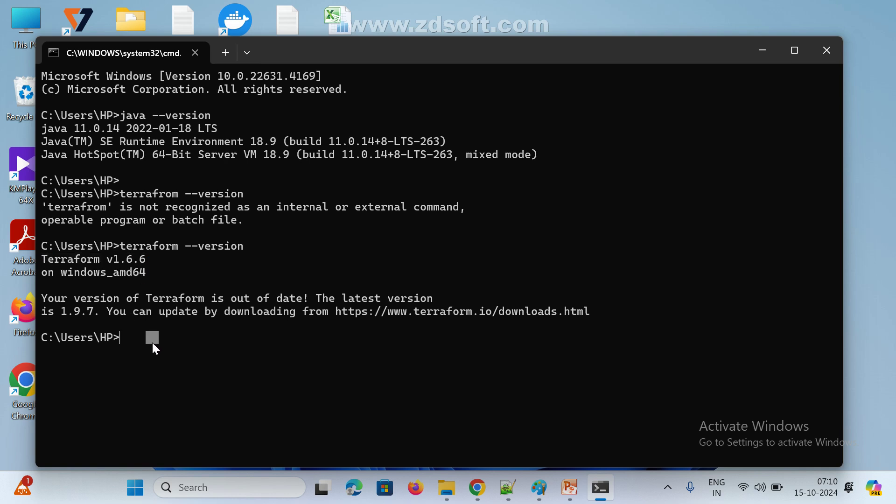
click(250, 341)
Run terraform to list its commands and highlight one of the main commands
text(terraform)
key(Return)
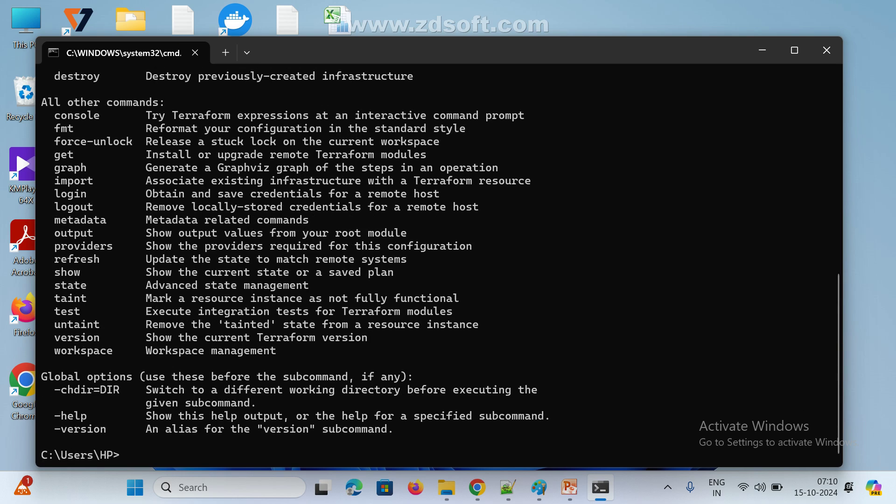
scroll(206, 336, up, 5)
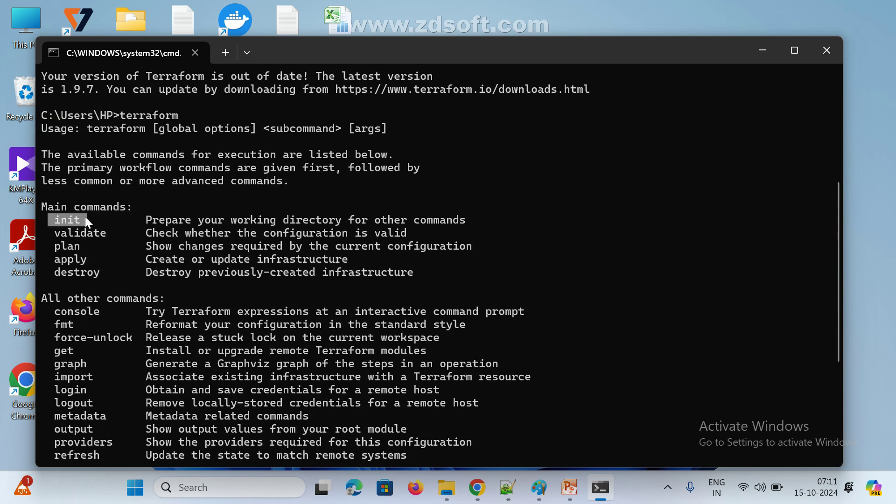
drag(61, 246, 119, 275)
scroll(174, 320, down, 5)
scroll(150, 334, up, 3)
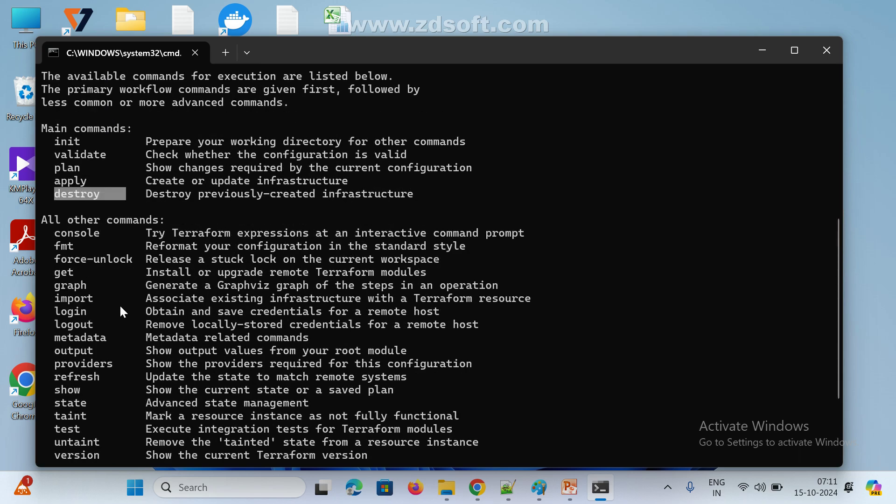
scroll(119, 304, up, 4)
scroll(177, 371, down, 6)
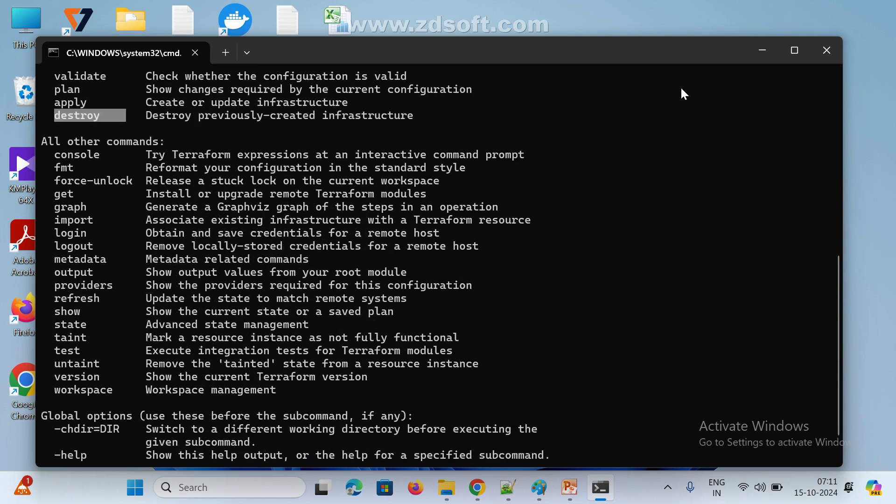
Maximize the Command Prompt to view the full command list, then return to the Paint notes
click(796, 50)
scroll(190, 269, up, 2)
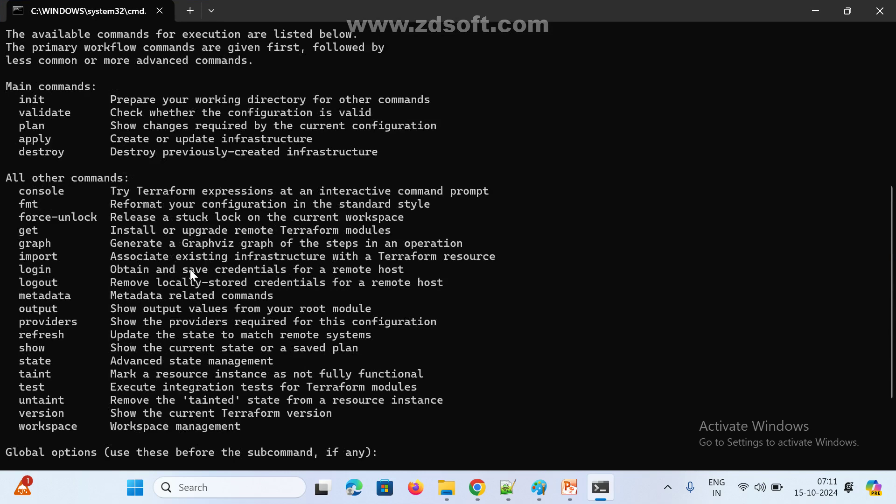
scroll(190, 269, up, 1)
click(539, 488)
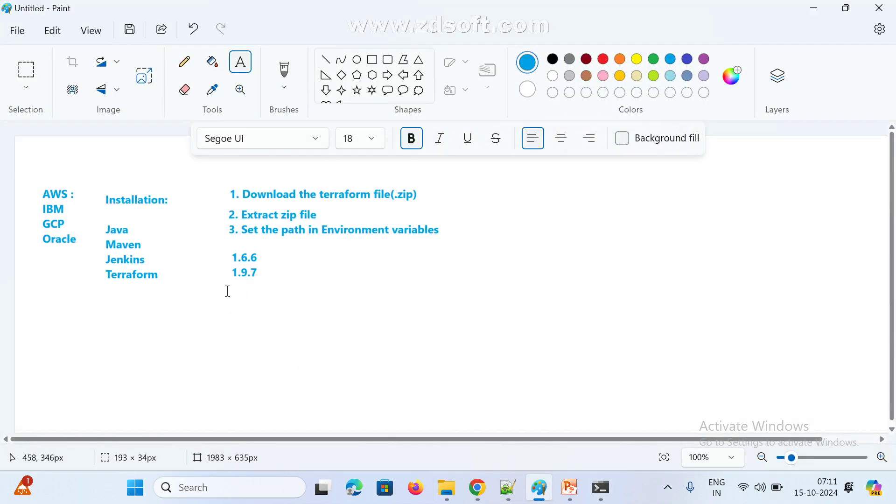
Add a 'terraform --version' line below 1.9.7 in the Paint notes and select the notes
drag(228, 291, 426, 342)
text(t)
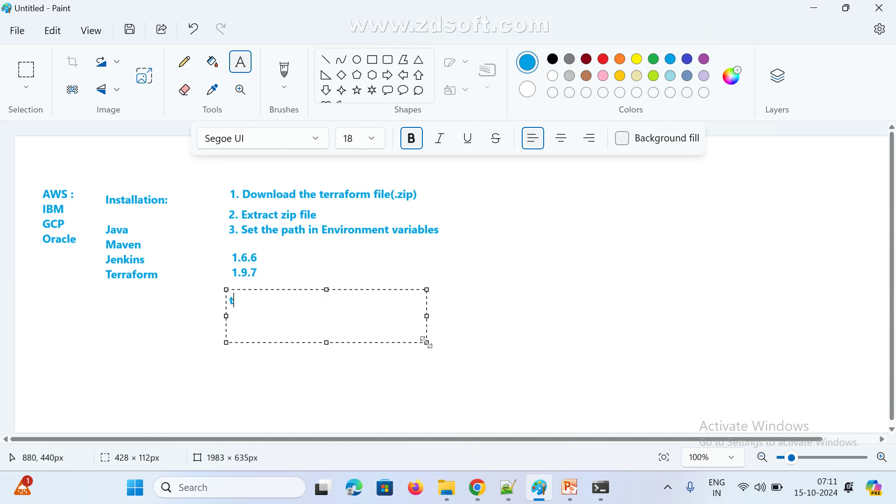
text(erraform --version)
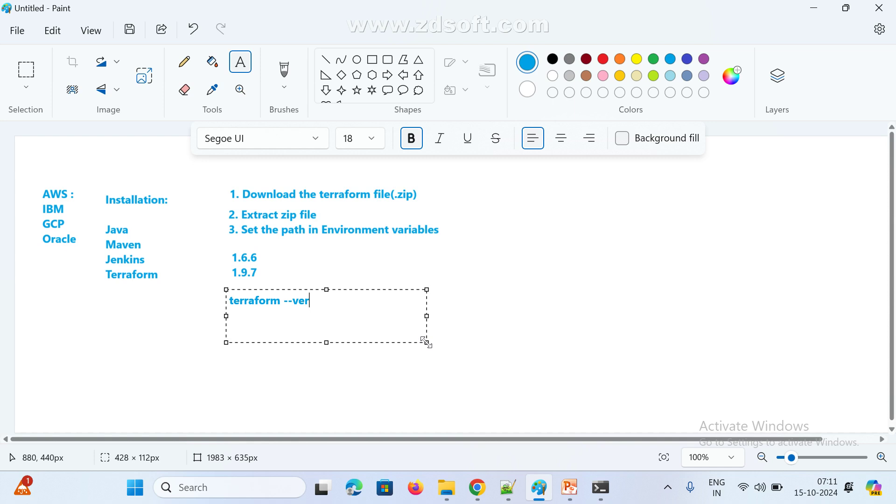
key(Return)
click(490, 265)
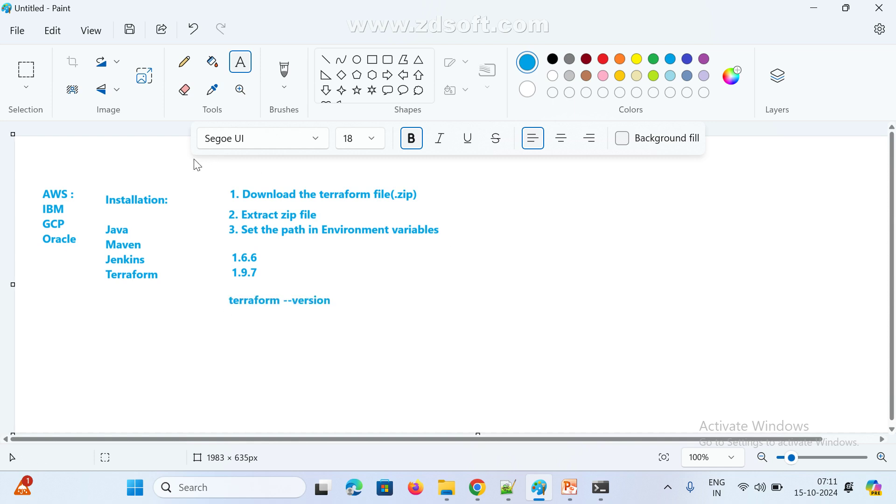
drag(218, 179, 479, 324)
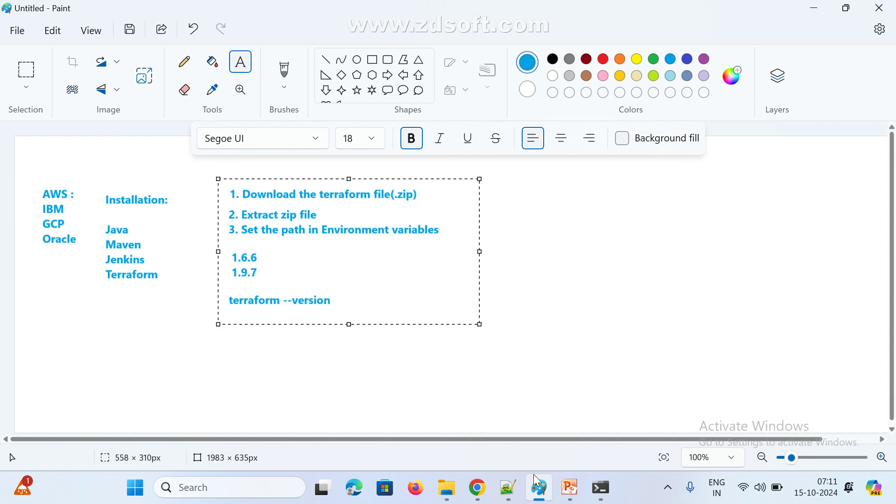
Check the Google Meet tab, then minimize Chrome and resume editing the Paint notes text box
mouse_move(477, 488)
click(392, 429)
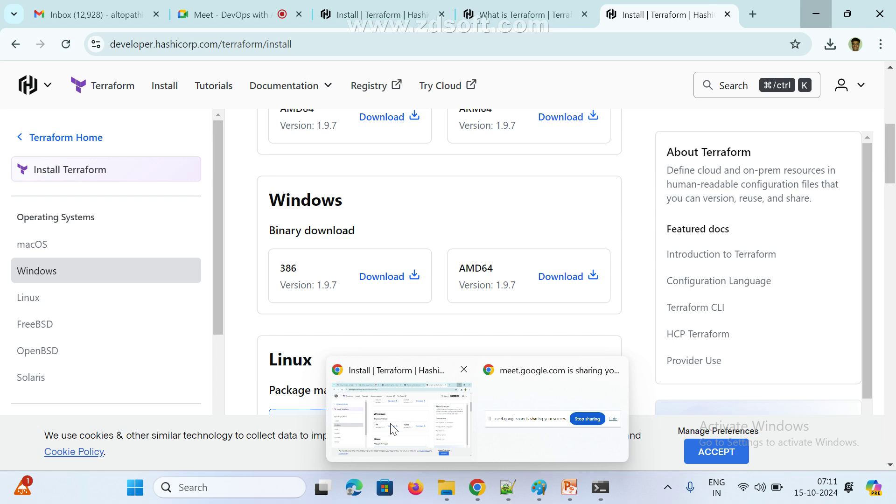
click(224, 15)
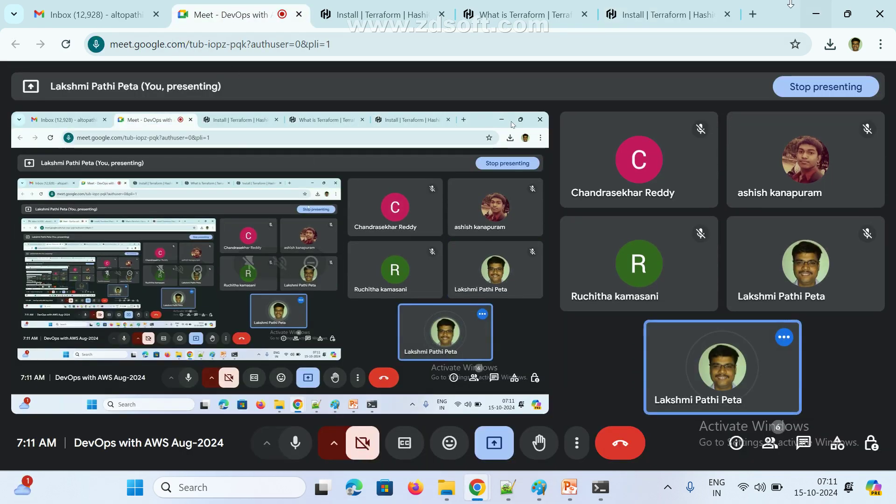
click(816, 13)
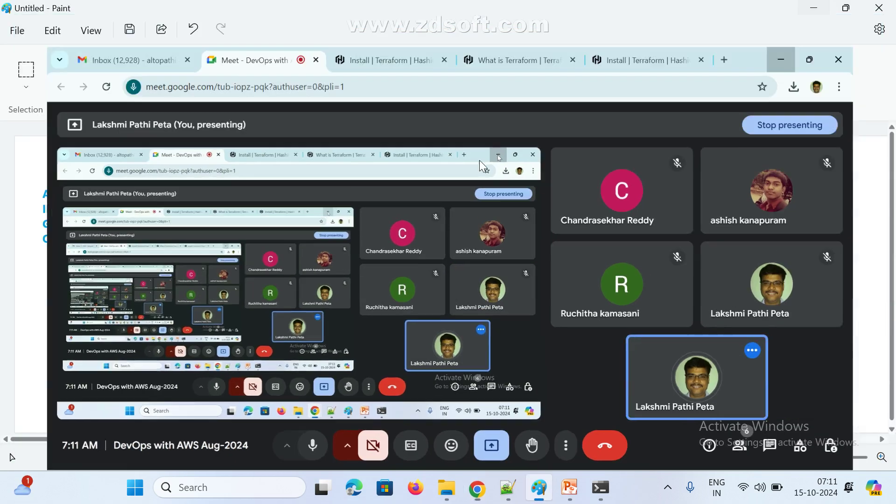
click(227, 198)
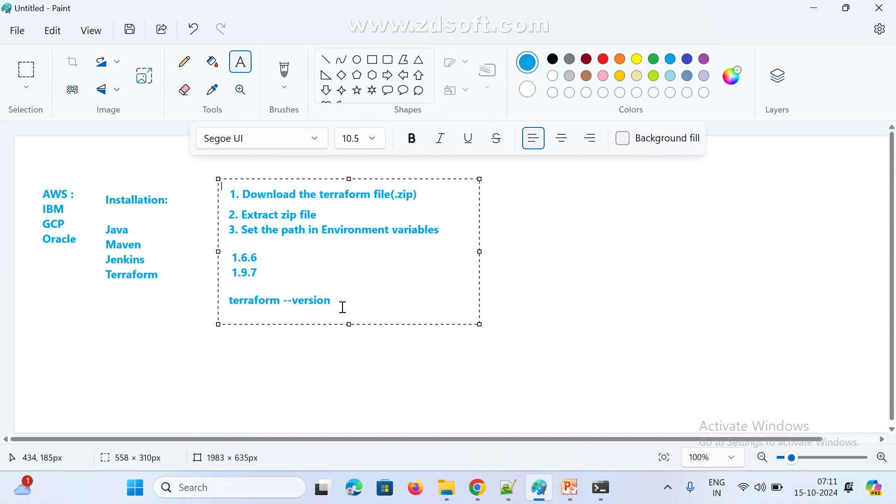
Commit the notes text box and dismiss a stray empty text box drawn over the list
click(220, 245)
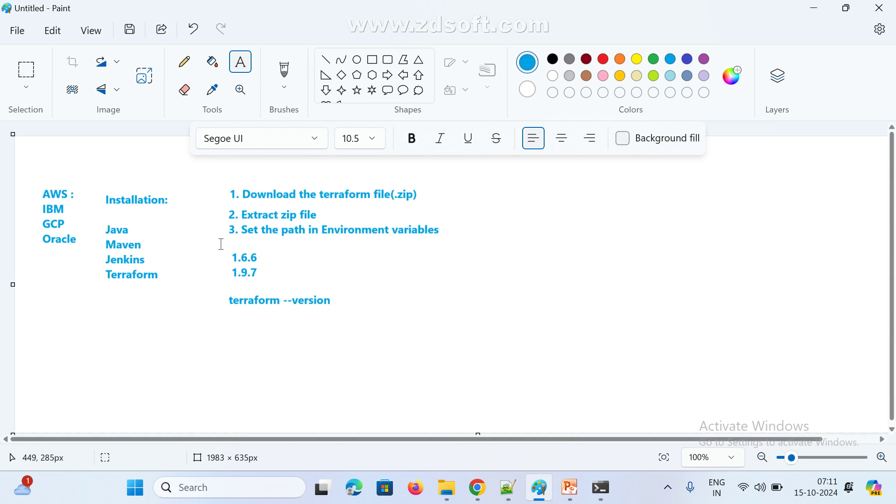
drag(222, 179, 274, 252)
drag(314, 300, 452, 318)
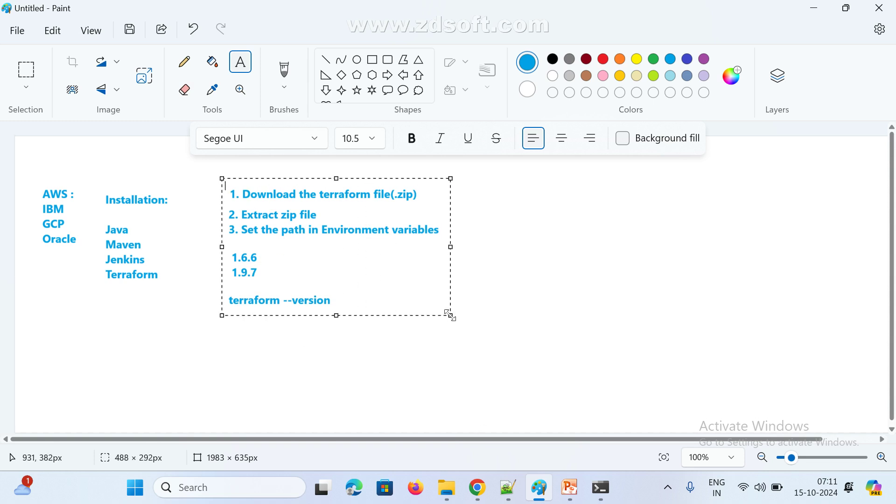
click(433, 361)
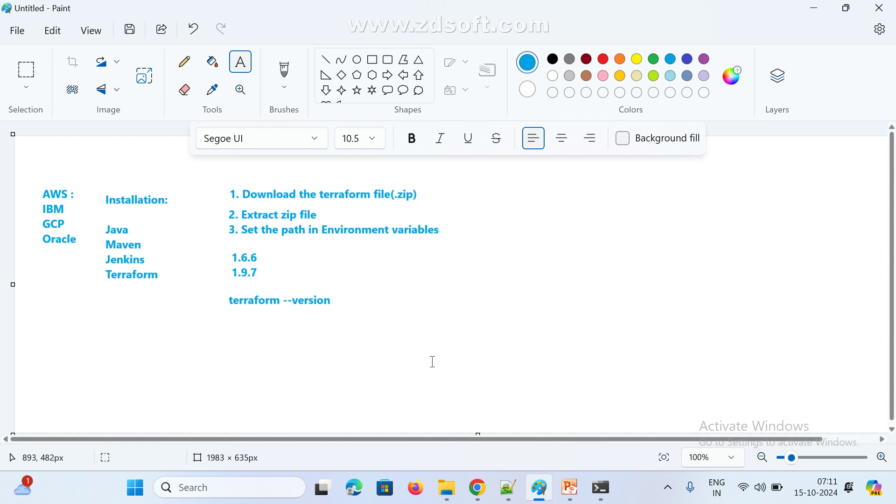
click(341, 336)
Dismiss another empty text box around the notes, leaving them unchanged, and minimize Paint
click(220, 184)
drag(220, 185, 303, 305)
drag(340, 329, 457, 319)
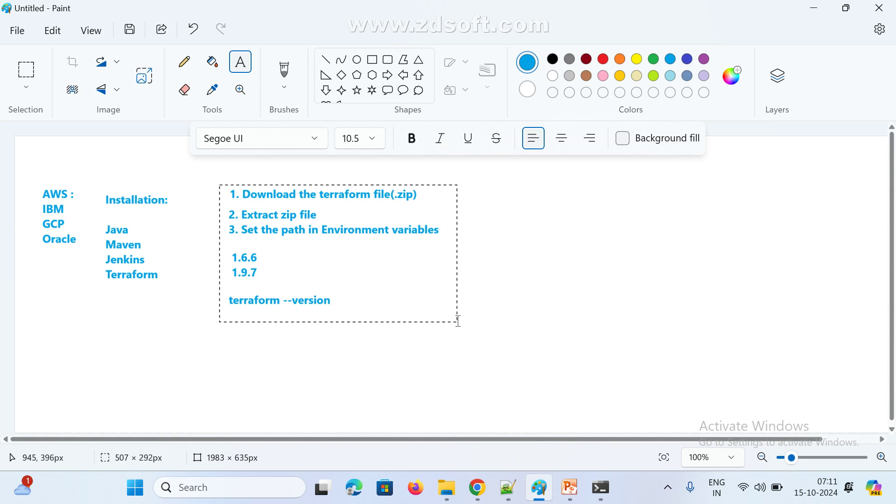
click(449, 374)
click(448, 374)
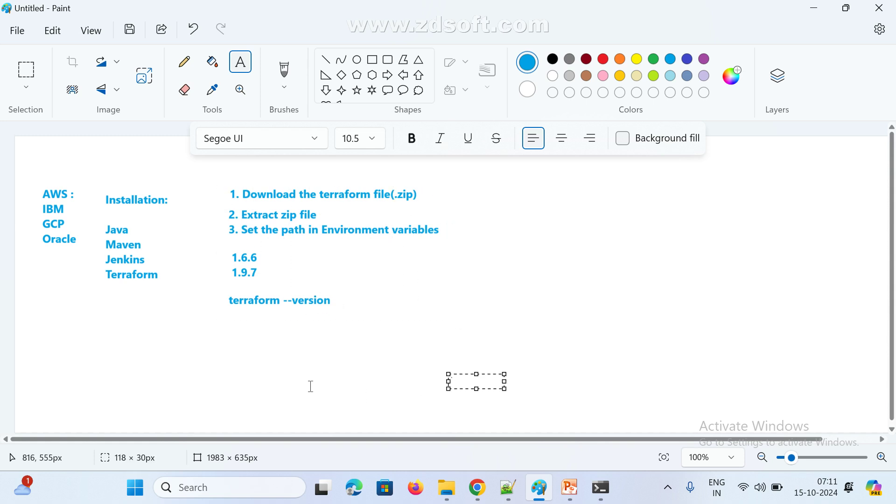
click(815, 8)
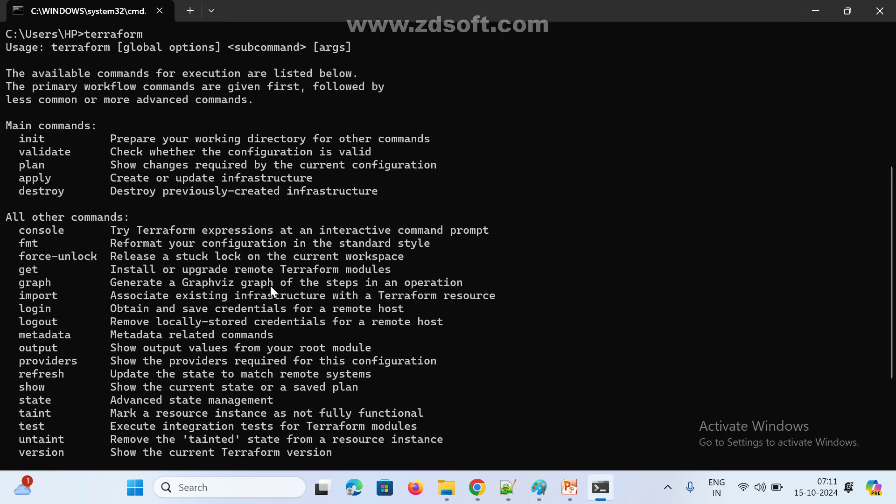
Scroll through the terraform help output and highlight the plan and apply command lines
scroll(270, 287, up, 3)
scroll(124, 303, down, 2)
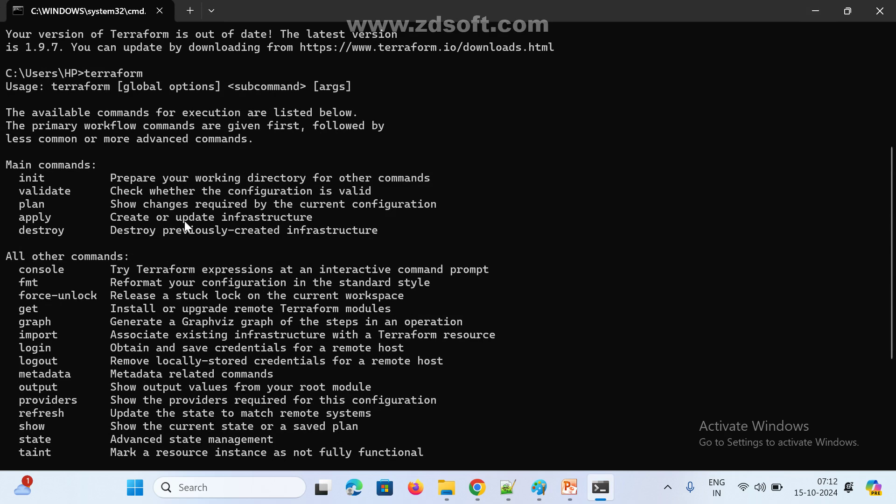
scroll(124, 267, down, 5)
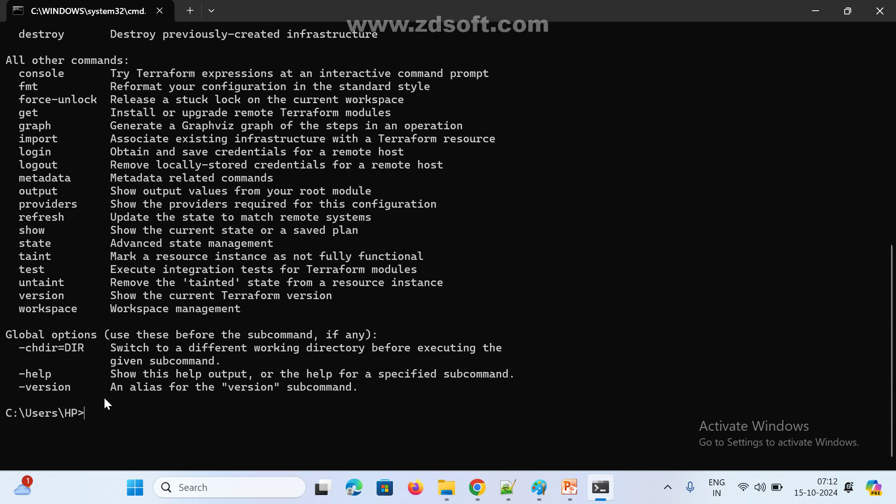
scroll(106, 402, up, 3)
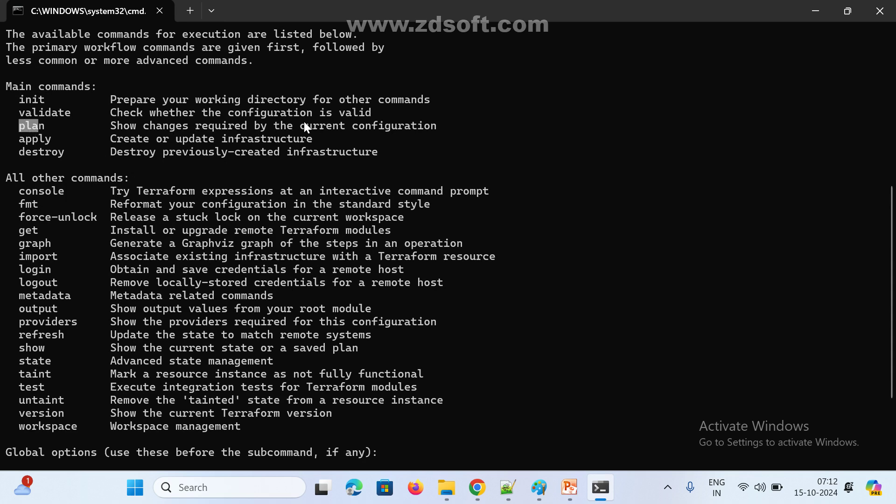
drag(304, 122, 421, 150)
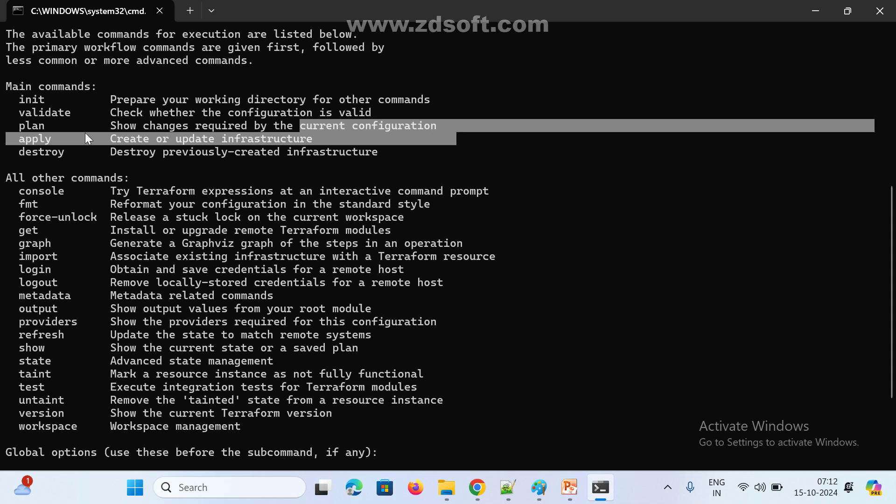
click(52, 92)
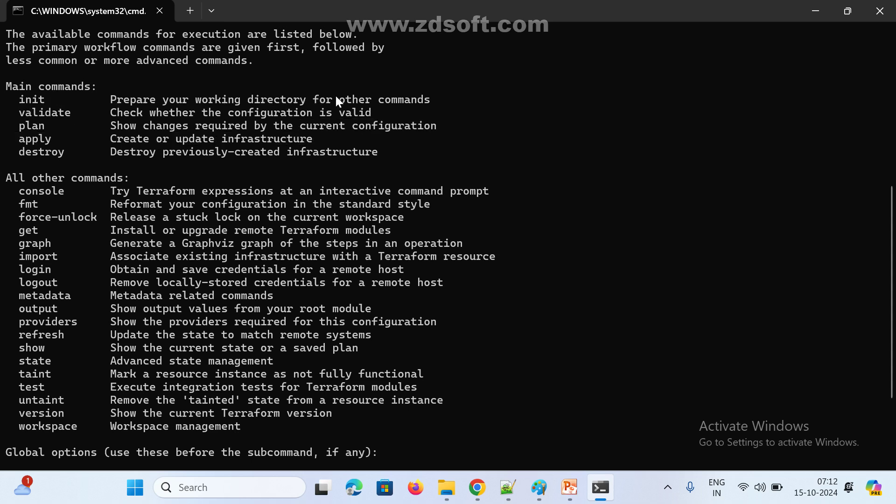
click(41, 117)
Highlight the init, validate, apply and destroy main commands one by one
drag(373, 112, 110, 105)
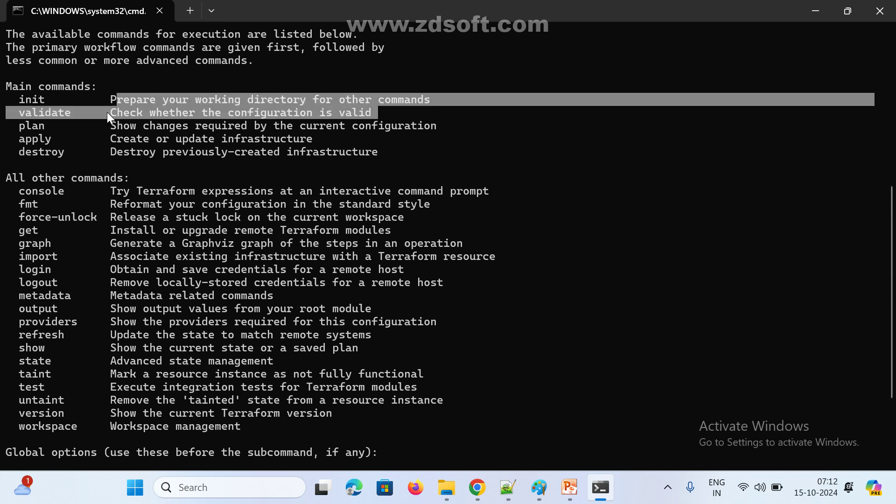
drag(22, 135, 58, 140)
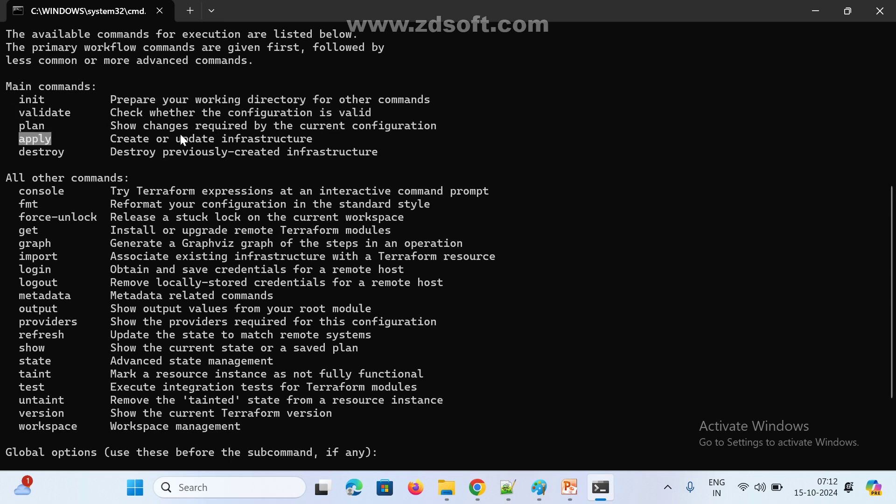
drag(181, 135, 310, 136)
double_click(31, 154)
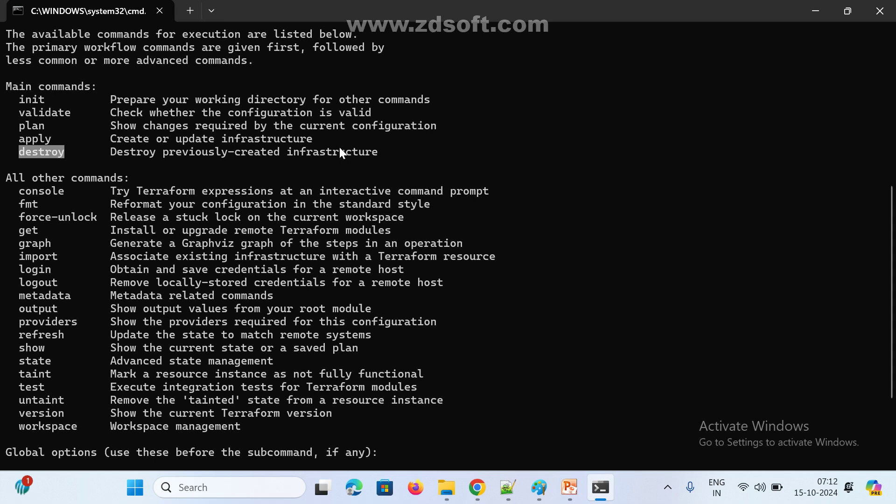
mouse_move(392, 150)
mouse_down()
mouse_move(130, 152)
mouse_move(23, 131)
mouse_move(5, 87)
mouse_move(99, 111)
mouse_move(390, 138)
mouse_move(390, 150)
mouse_up()
click(41, 113)
key(ctrl+c)
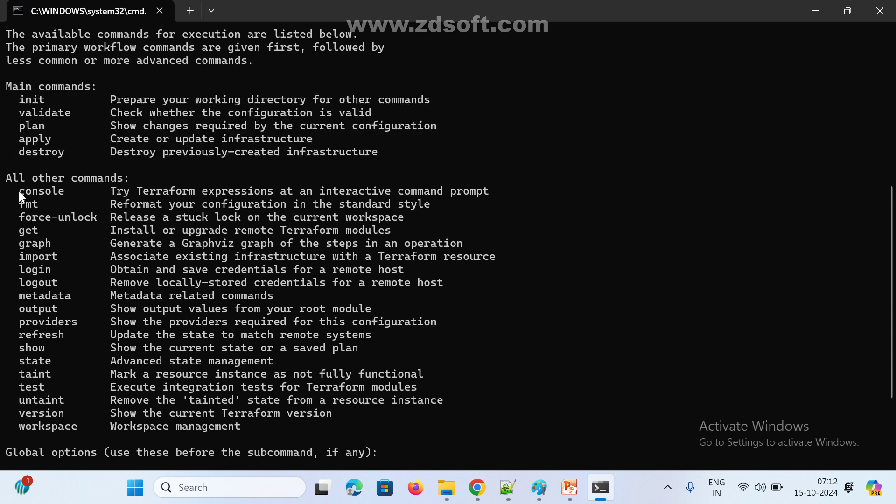
Copy the list of other commands through workspace, re-mark the five main commands, and minimize the terminal
drag(18, 190, 245, 424)
key(ctrl+c)
drag(24, 102, 276, 152)
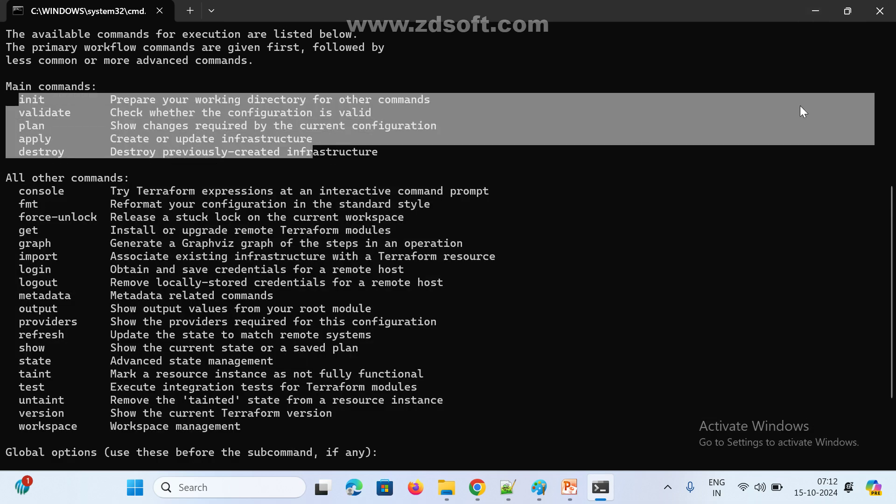
click(815, 11)
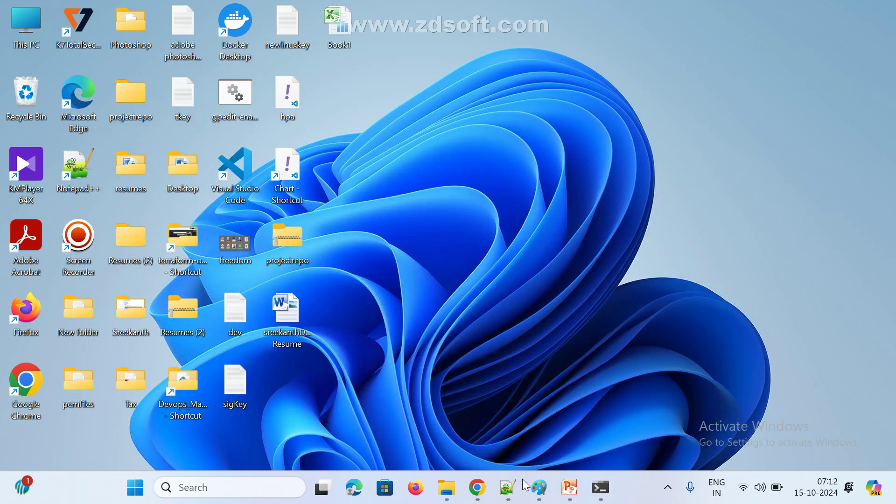
Bring up the Google Meet window, minimize it, and open File Explorer with Win+E
mouse_move(483, 491)
click(439, 383)
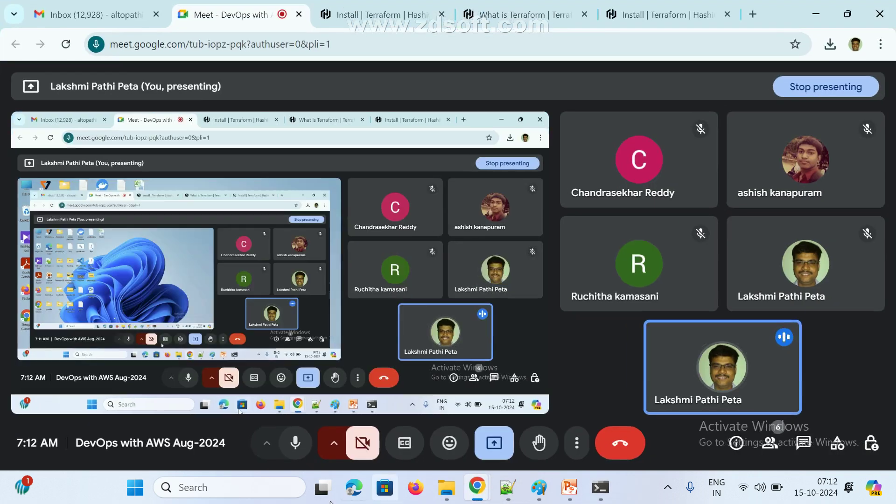
click(816, 14)
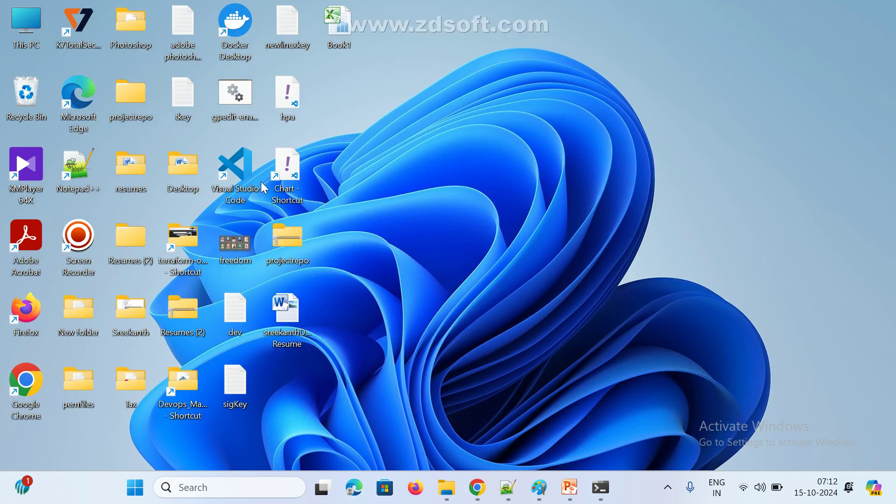
key(super+e)
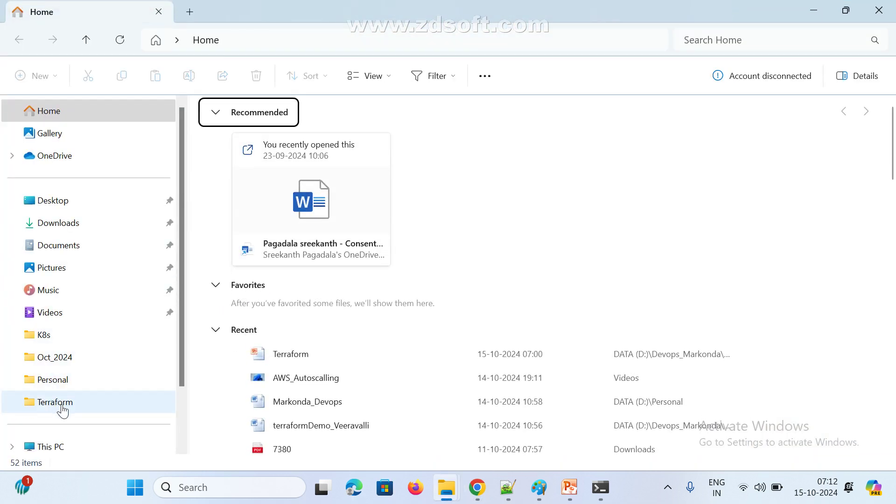
Go through This PC to DATA (D:) and open Myclasses, showing Demo1–3 and Rec 0001
scroll(79, 411, down, 2)
click(63, 383)
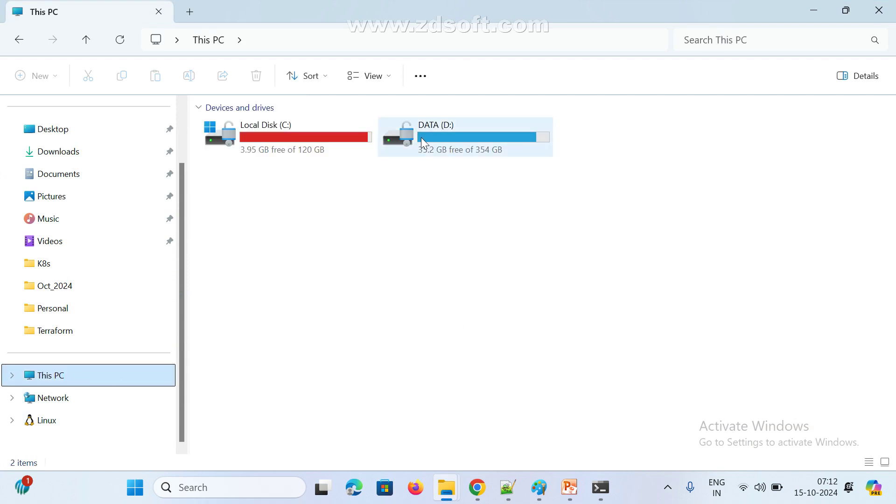
double_click(424, 136)
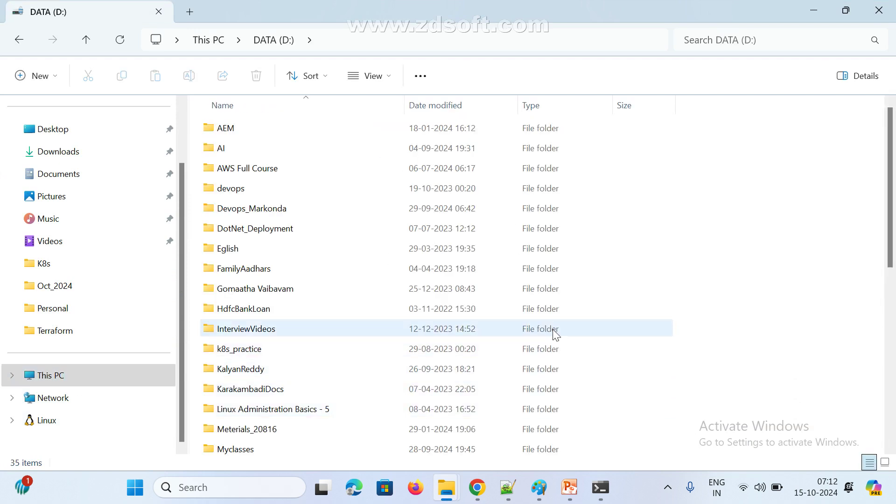
scroll(552, 329, down, 3)
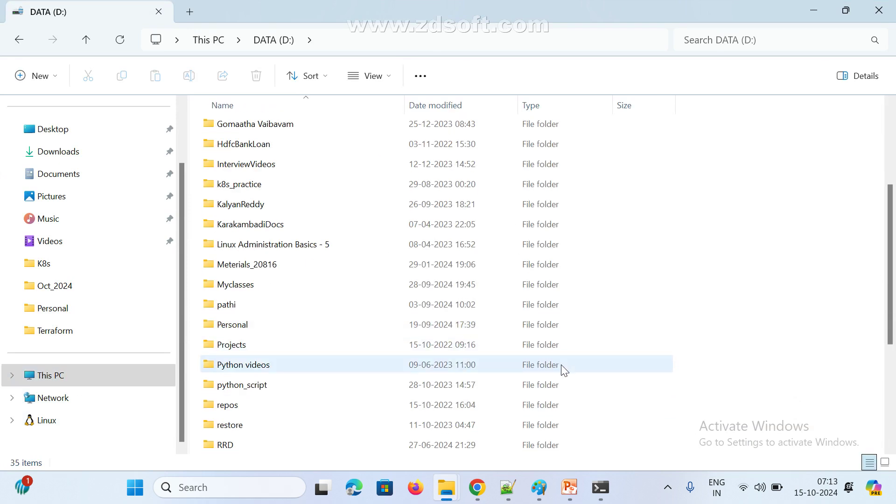
double_click(256, 285)
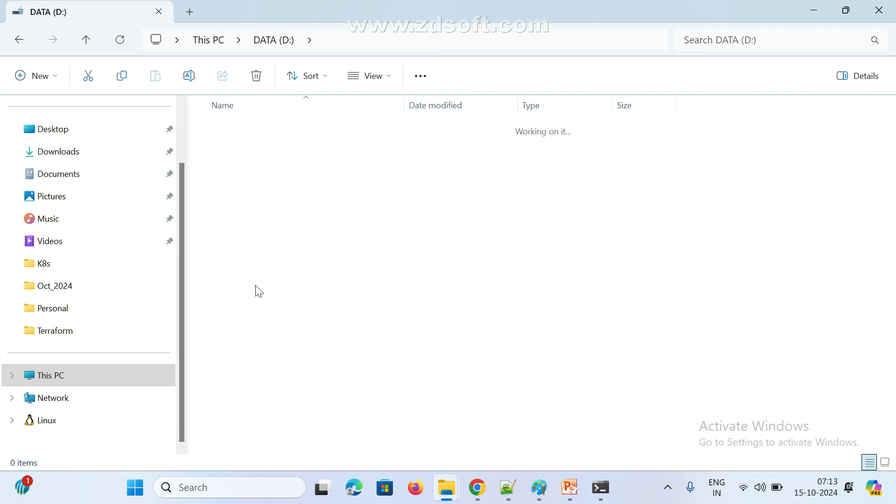
click(12, 41)
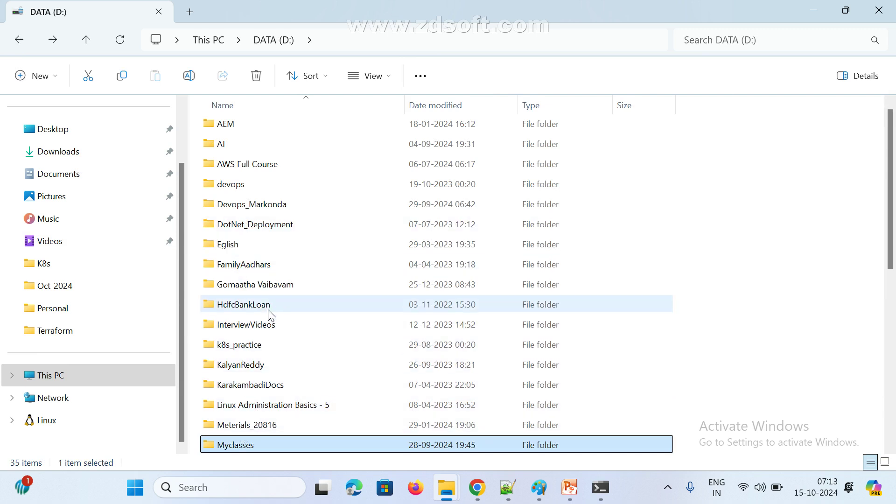
scroll(290, 355, down, 3)
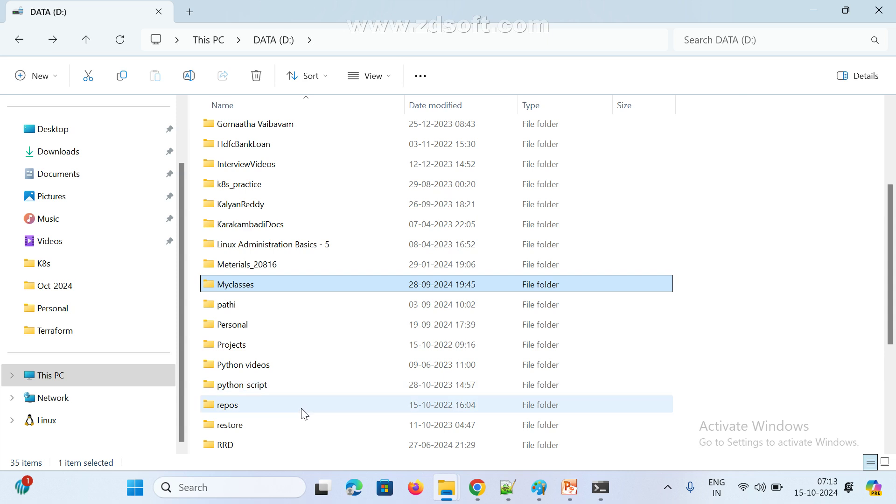
double_click(232, 285)
Create a new folder named Set_2024_terraform in Myclasses and open it
right_click(428, 187)
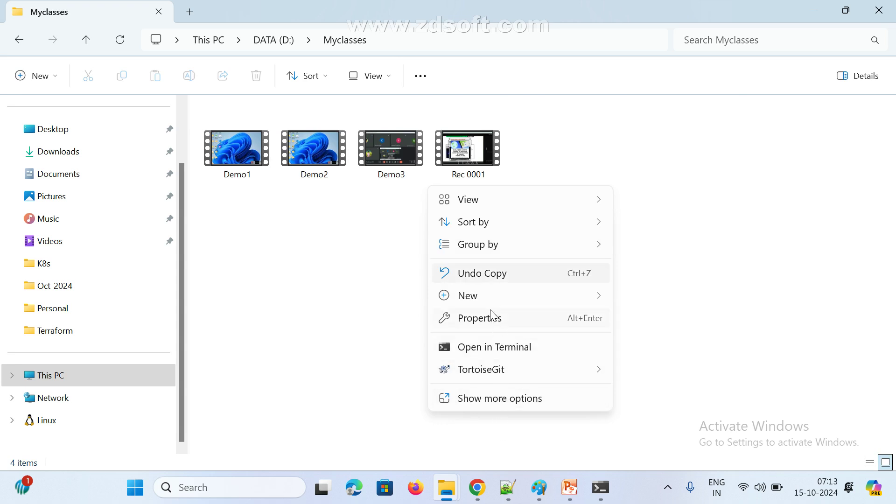
mouse_move(489, 299)
click(651, 28)
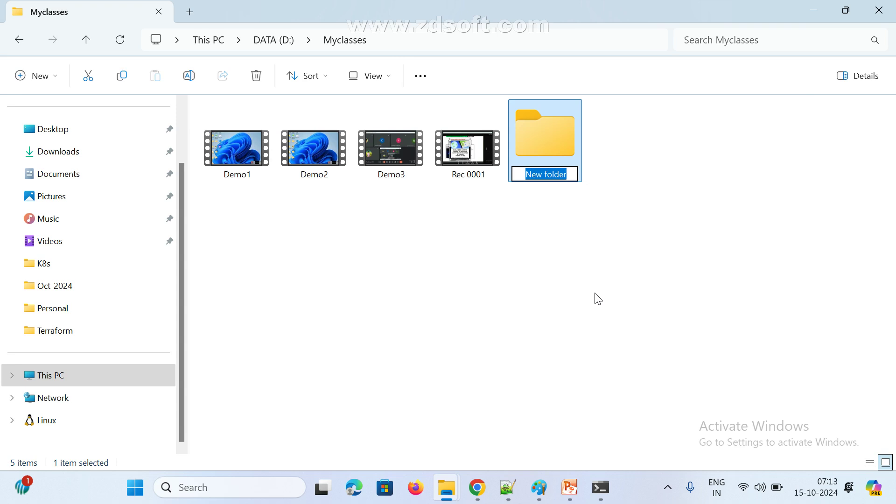
text(O)
key(BackSpace)
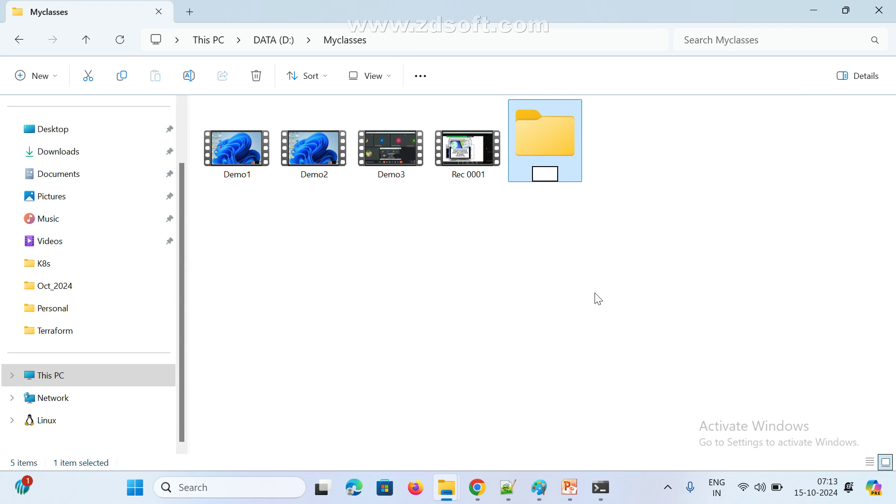
text(Set_2024)
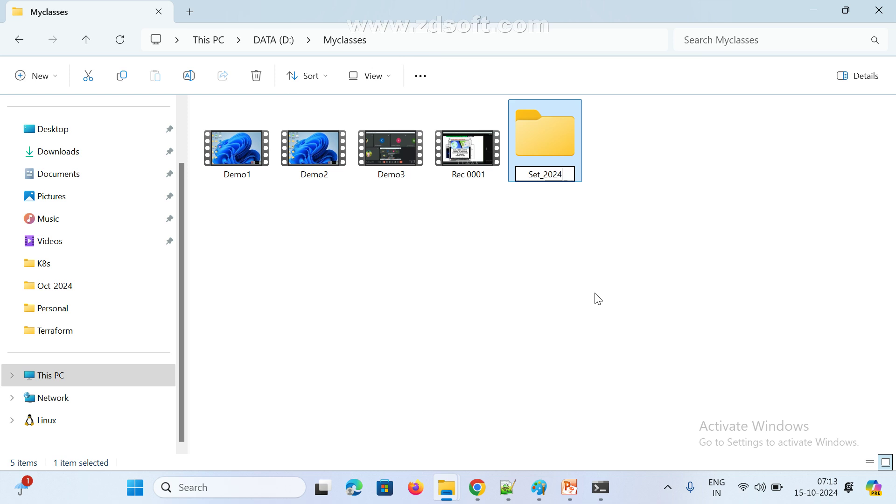
text(_terra)
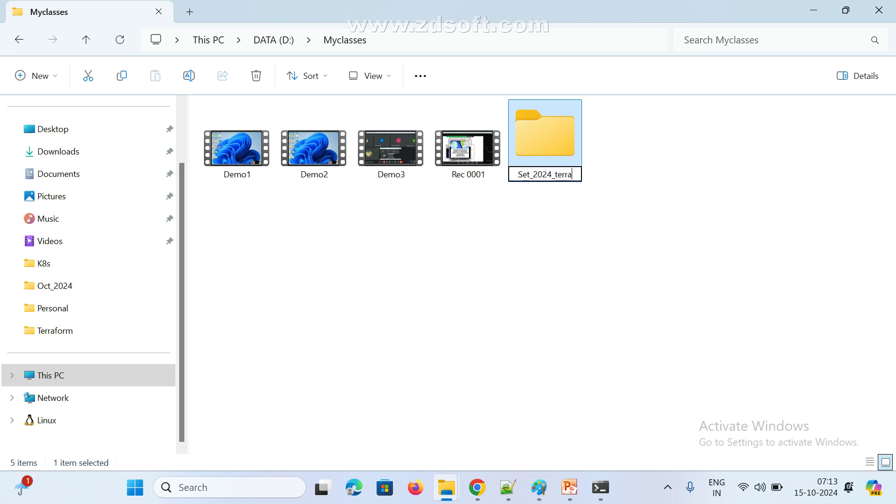
text(form)
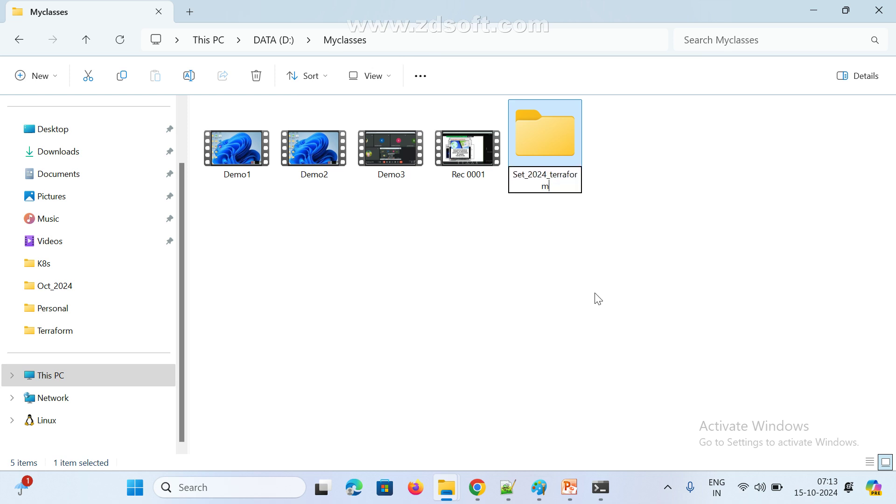
double_click(532, 149)
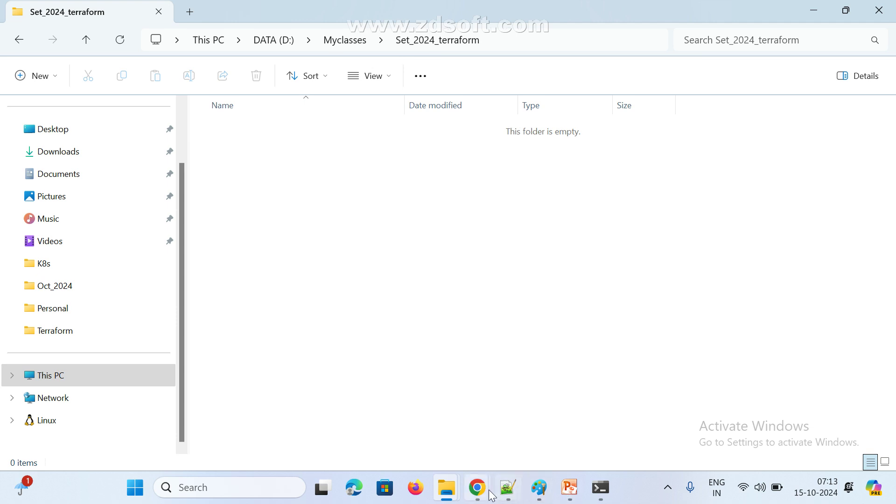
mouse_move(479, 494)
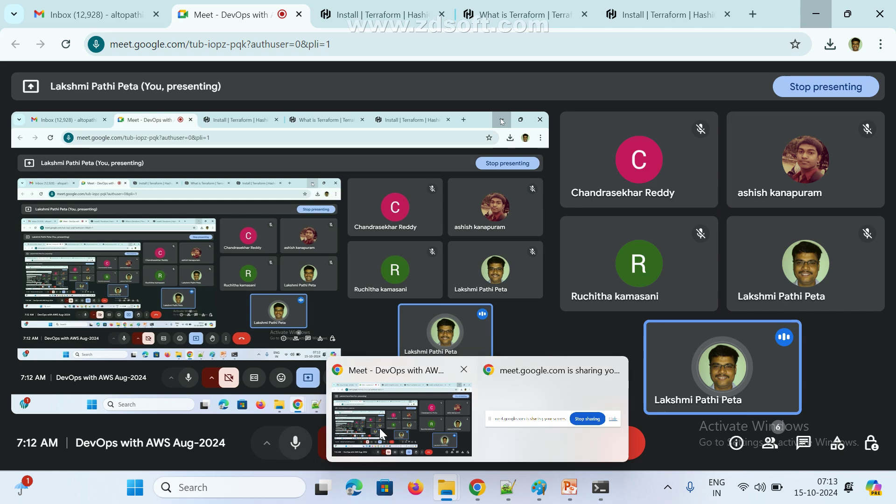
mouse_move(379, 428)
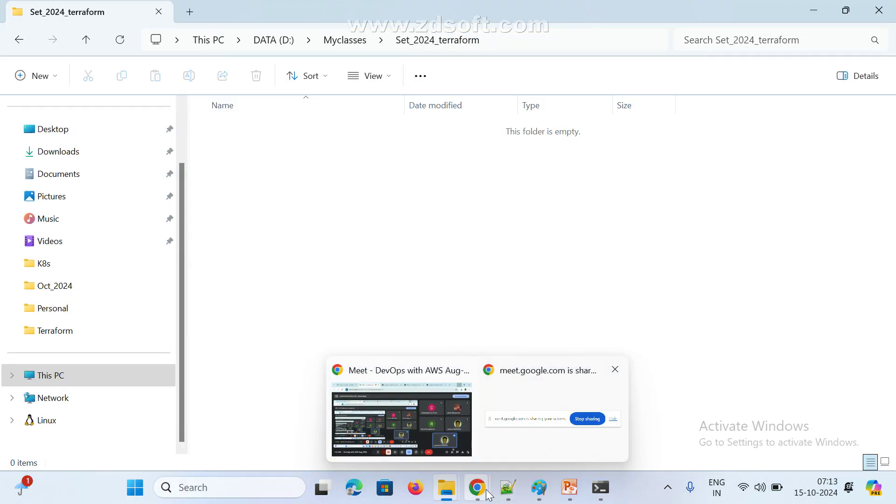
Open a new Chrome tab, bring Paint forward, and close the Command Prompt window
click(414, 441)
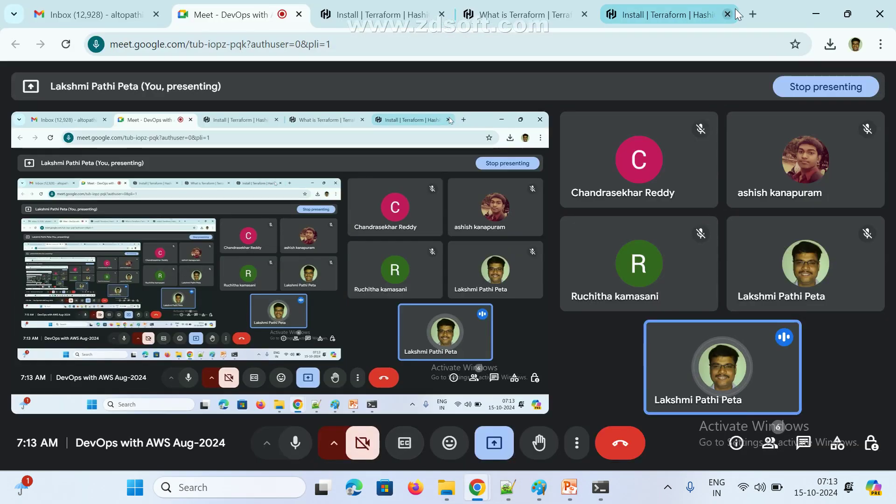
click(749, 16)
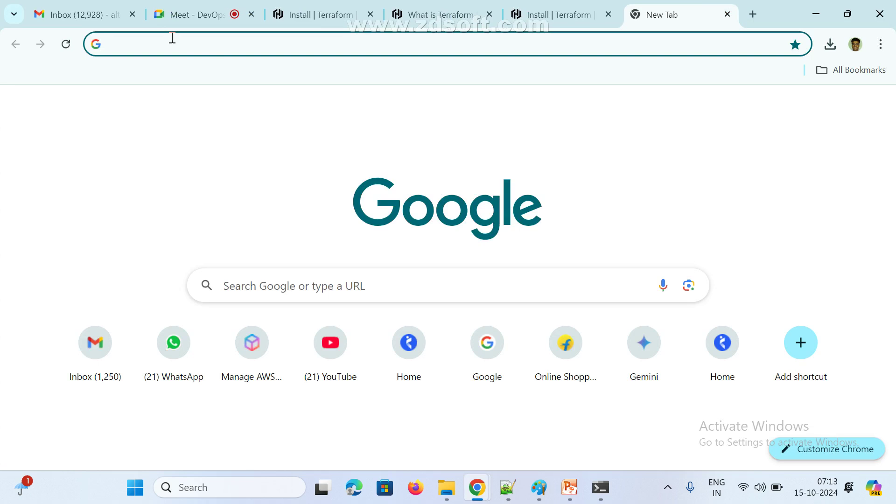
click(539, 494)
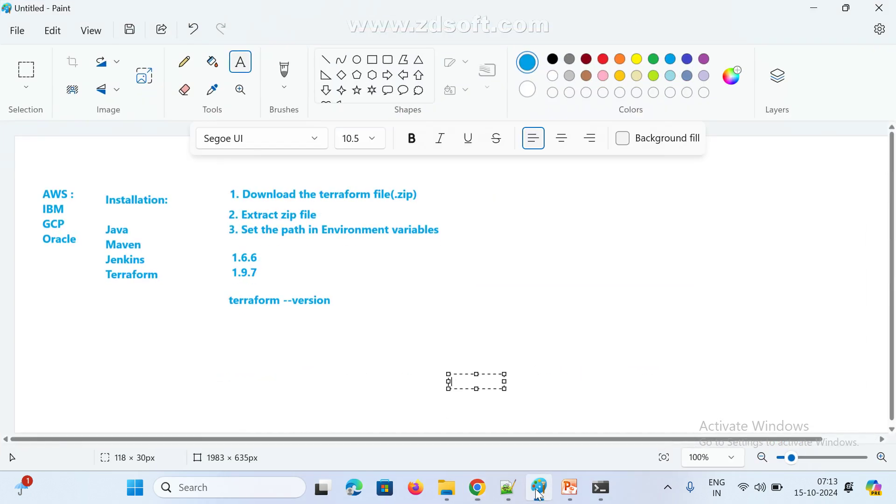
click(598, 489)
click(883, 9)
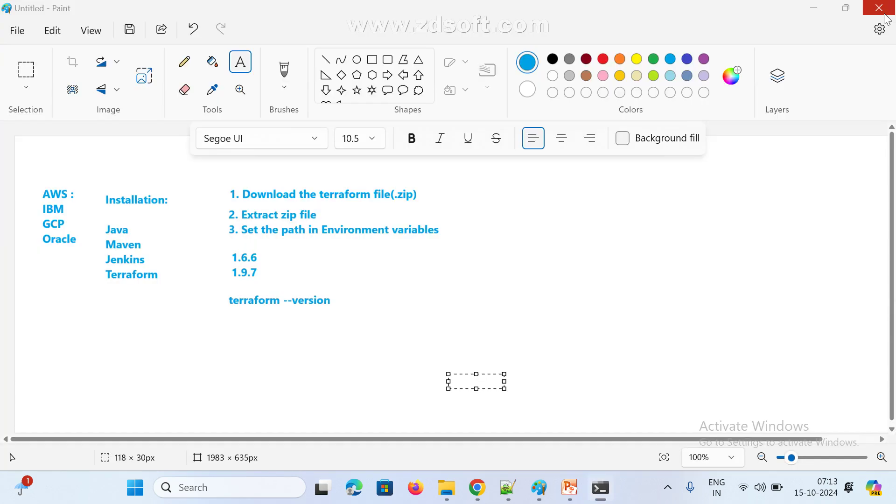
Launch a maximised Command Prompt in Set_2024_terraform by entering cmd in the address bar
mouse_move(477, 490)
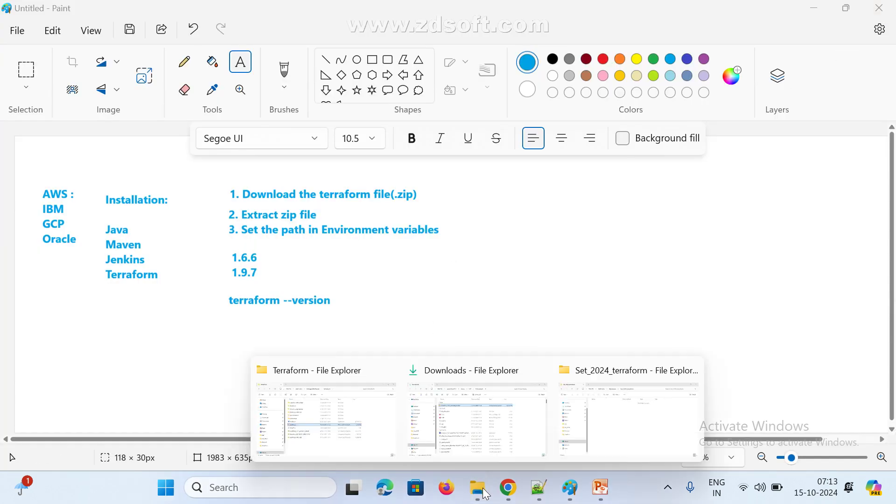
click(594, 437)
click(548, 42)
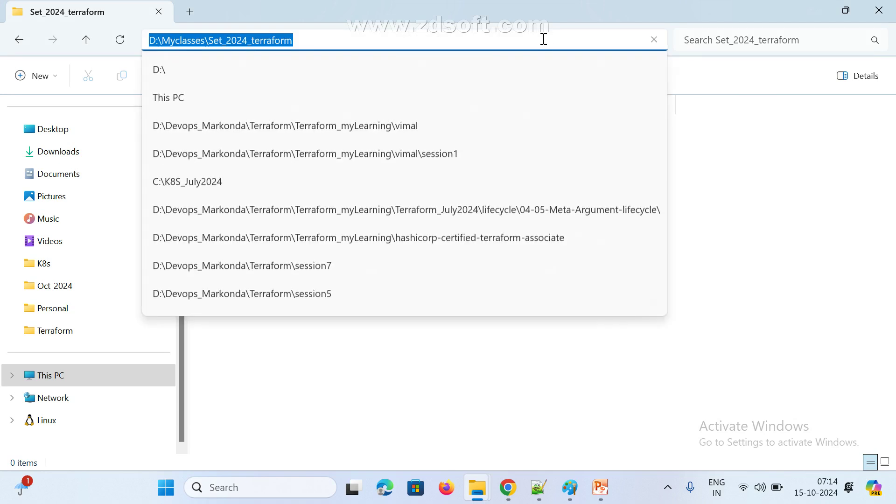
text(cm)
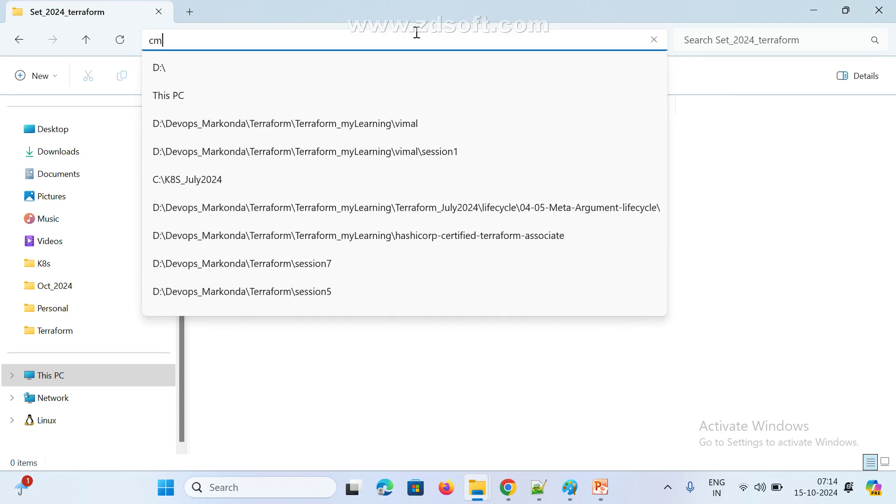
text(d)
key(Return)
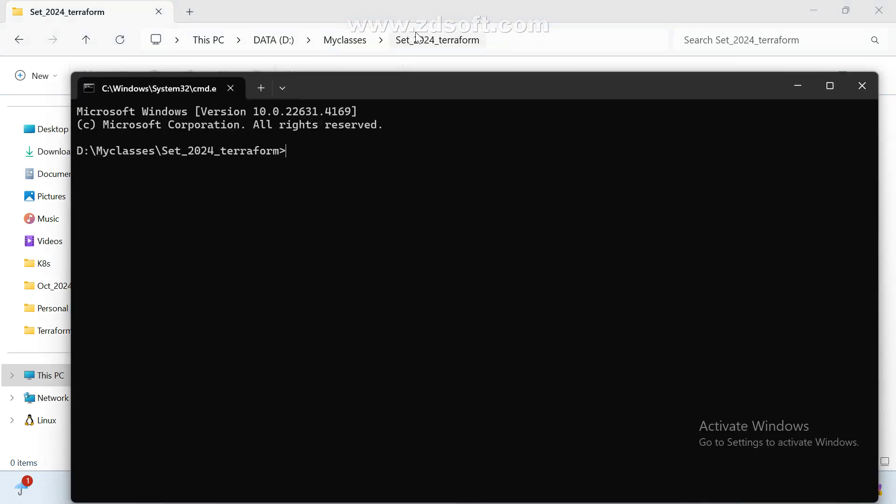
double_click(461, 85)
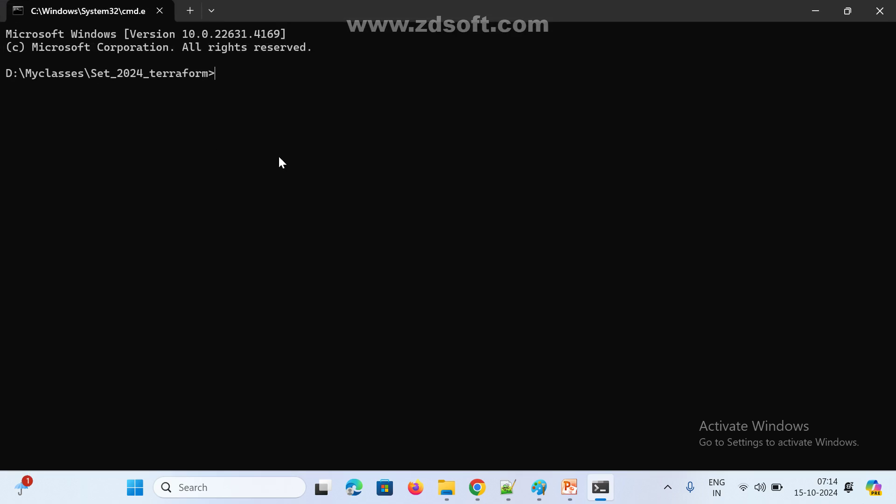
Switch via Paint back to Chrome's empty new tab
click(539, 487)
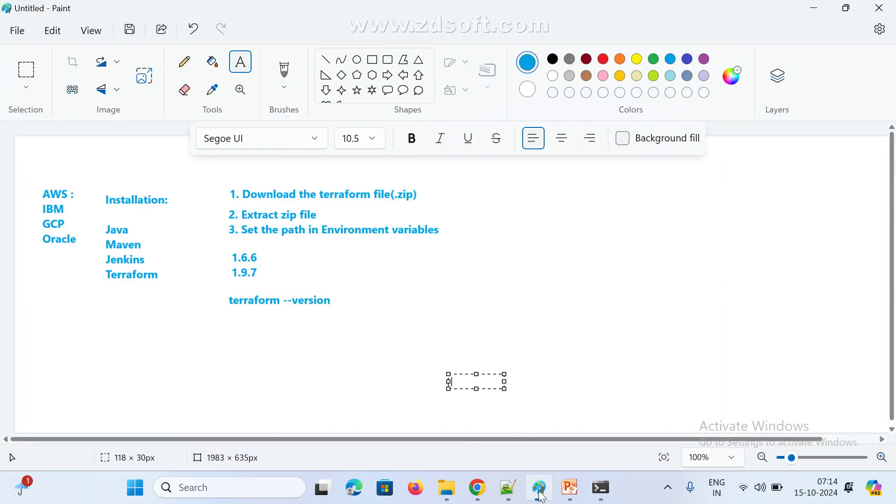
mouse_move(474, 494)
click(402, 420)
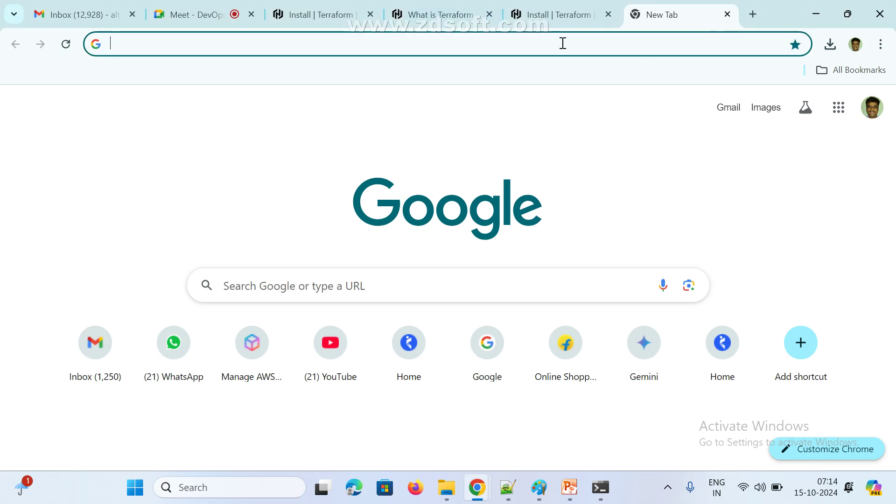
Search 'aws terraform block', then go to aws.amazon.com/console/ in the same tab
text(aws)
key(Return)
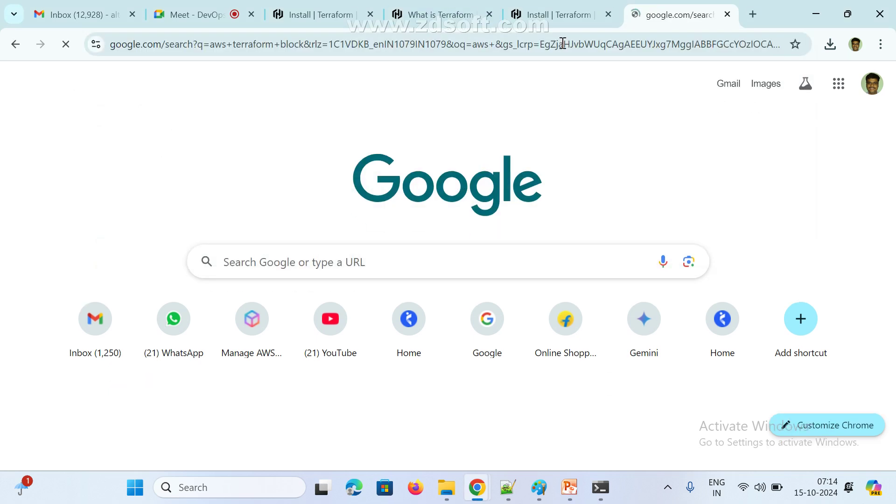
click(215, 41)
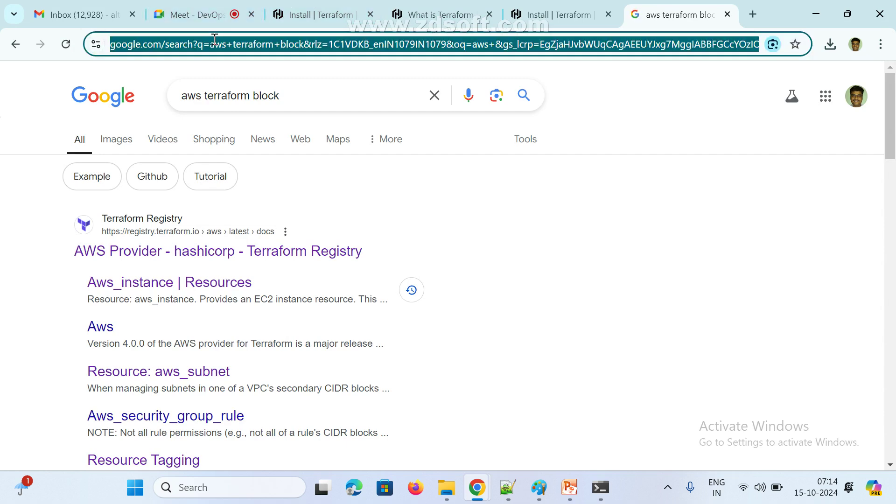
text(aws)
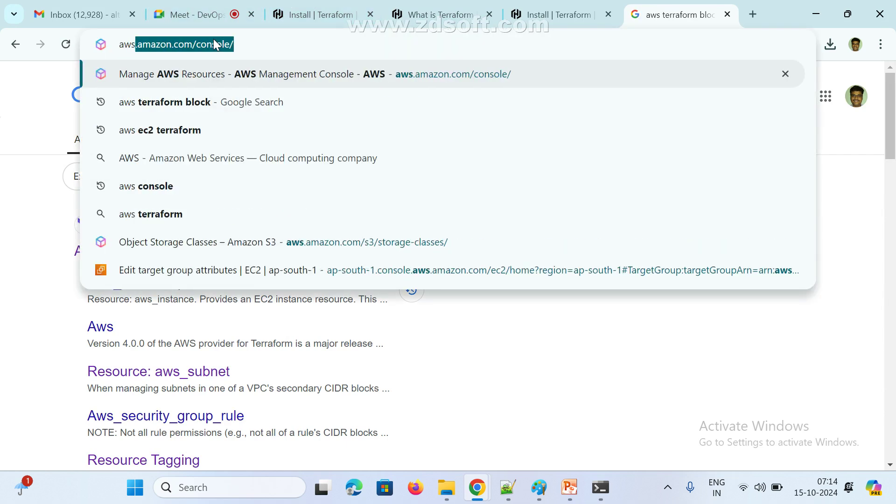
key(Return)
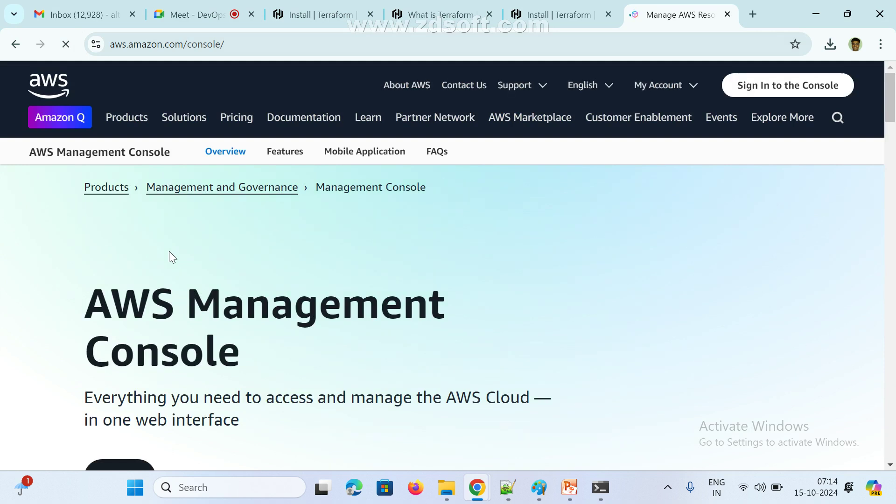
Go to the console sign-in and fill in the root user e-mail from the saved suggestion
click(752, 89)
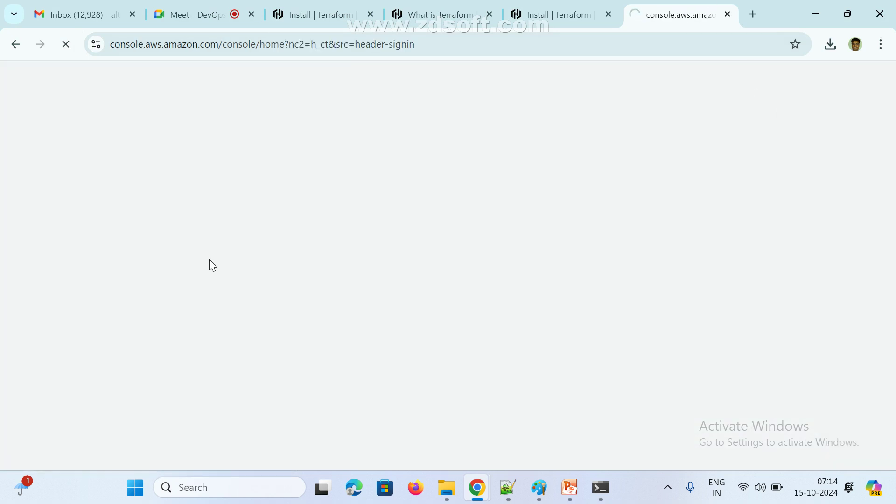
scroll(170, 288, down, 3)
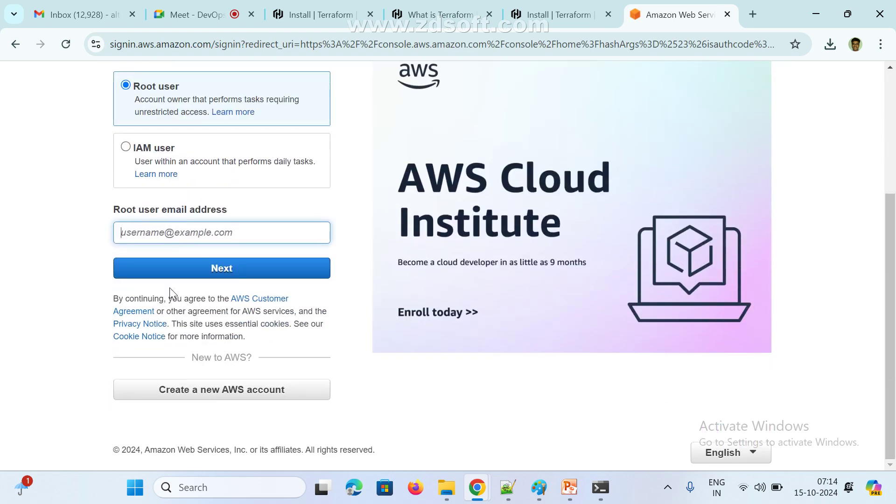
click(157, 230)
click(215, 262)
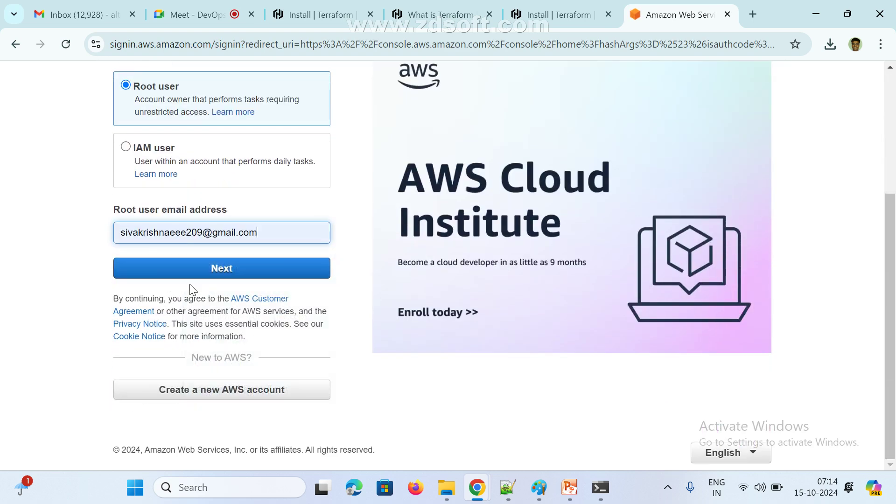
click(196, 272)
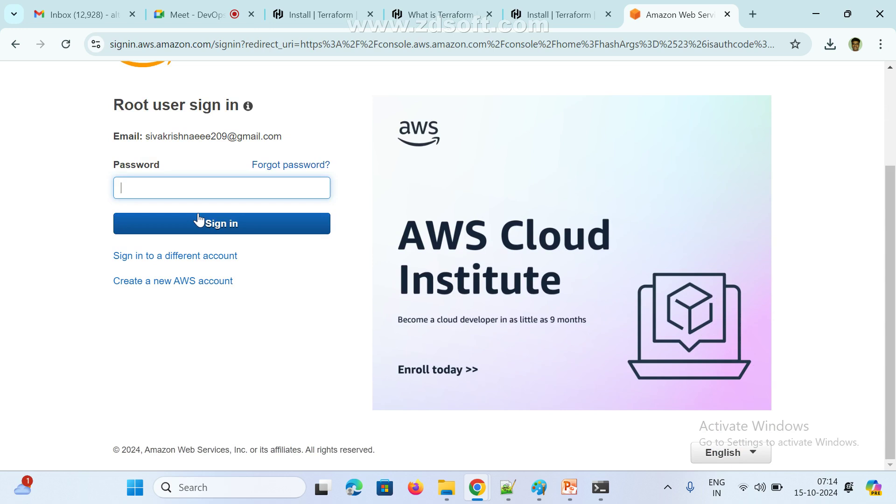
Re-enter the root password, sign in, and skip multi-factor authentication setup
text(••)
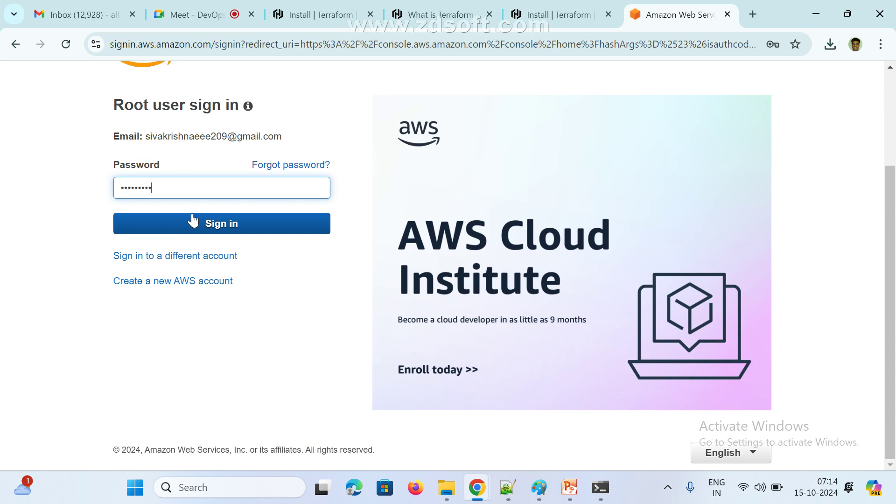
key(ctrl+a)
key(BackSpace)
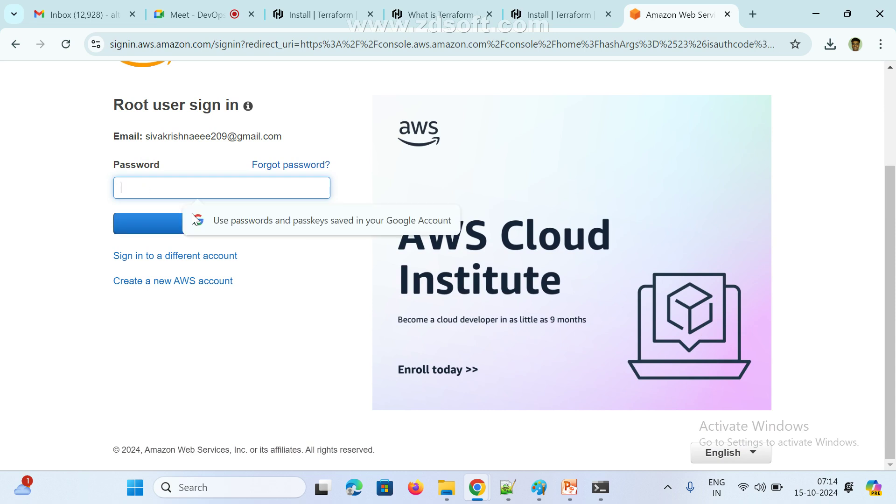
text(••)
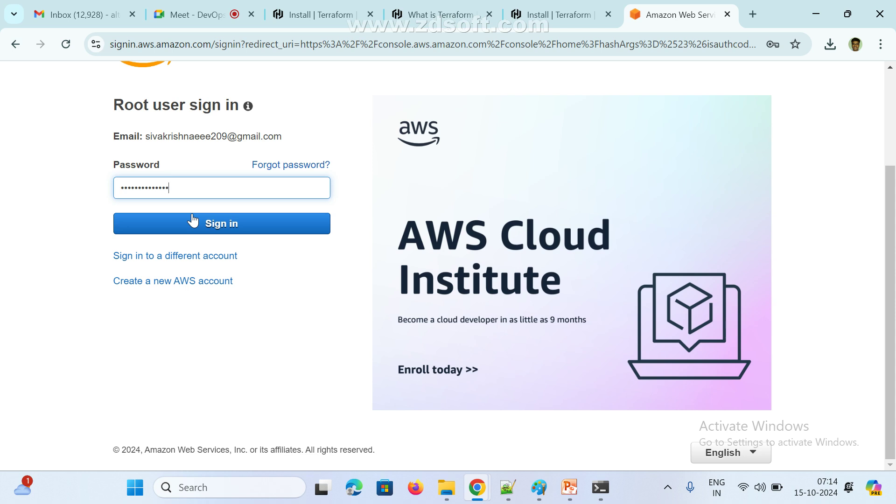
click(193, 221)
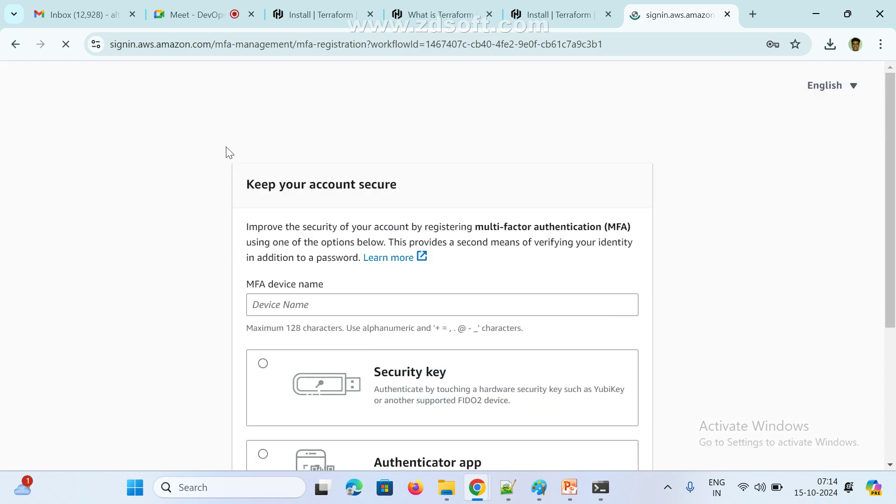
scroll(388, 343, down, 5)
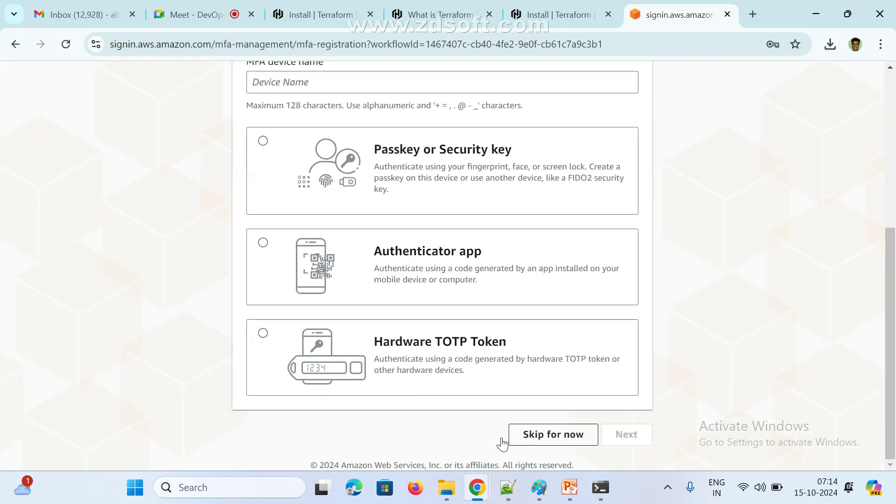
click(545, 442)
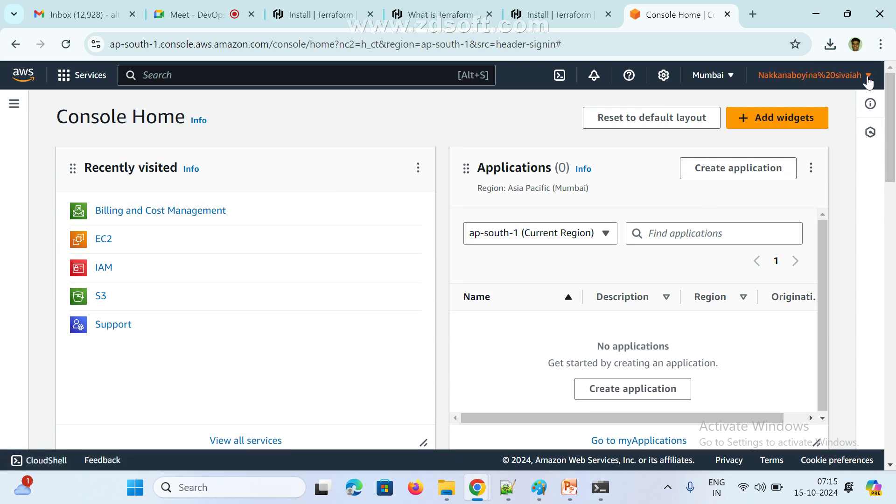
Open the root user's Security credentials page and highlight the Access keys section
click(815, 76)
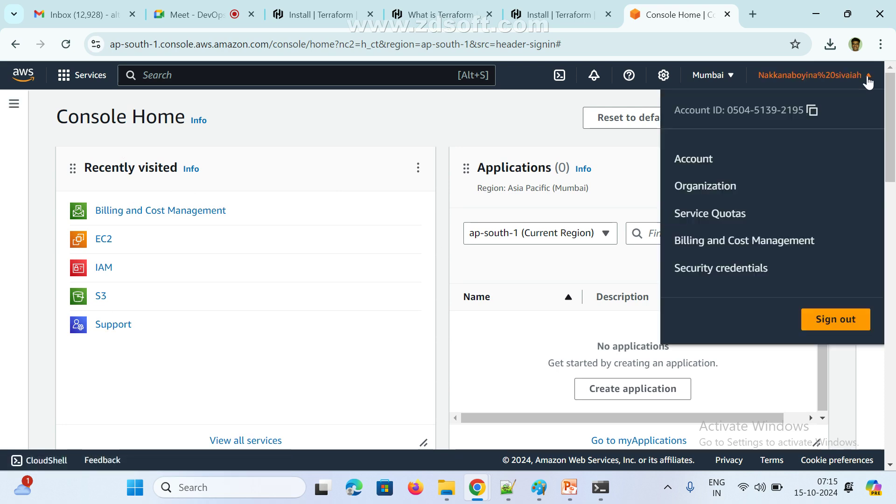
click(696, 275)
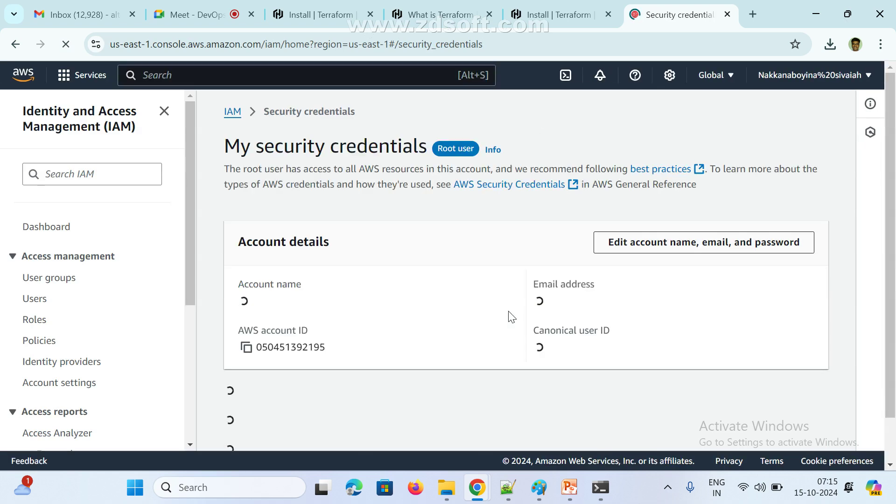
scroll(410, 319, down, 10)
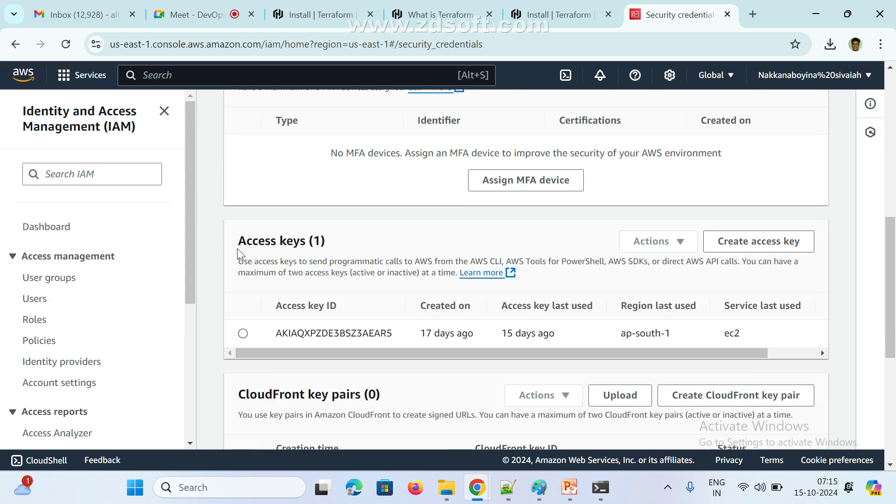
drag(241, 245, 301, 244)
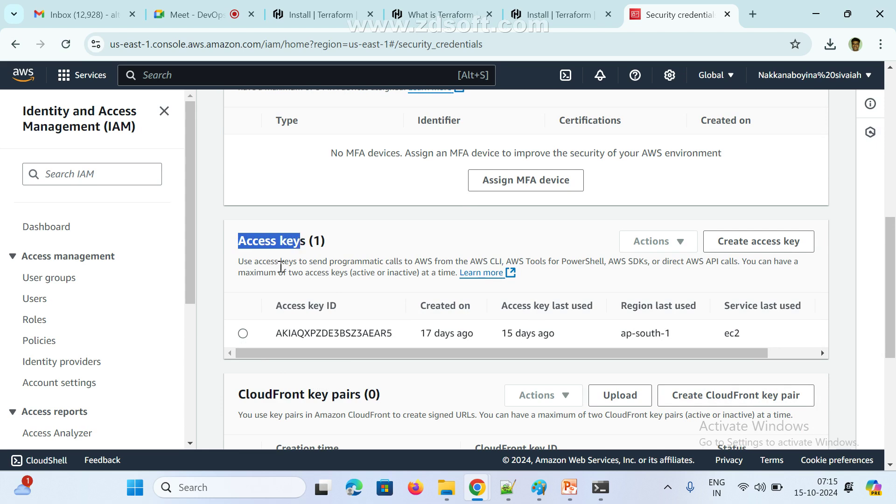
click(248, 264)
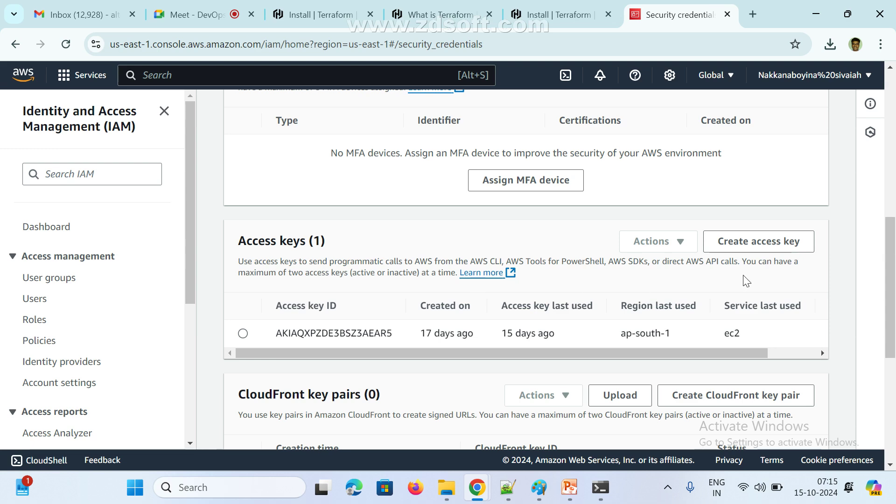
Start creating an access key and open the IAM side navigation beside the root-key warning
click(729, 246)
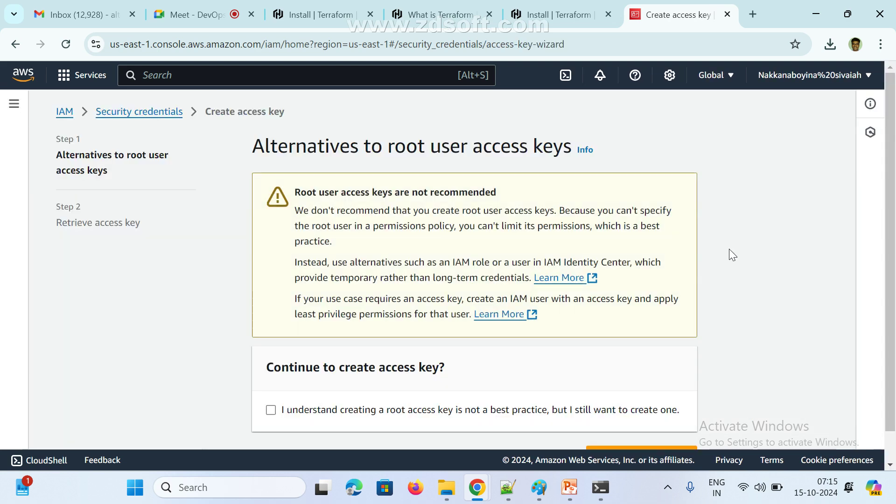
scroll(488, 321, down, 1)
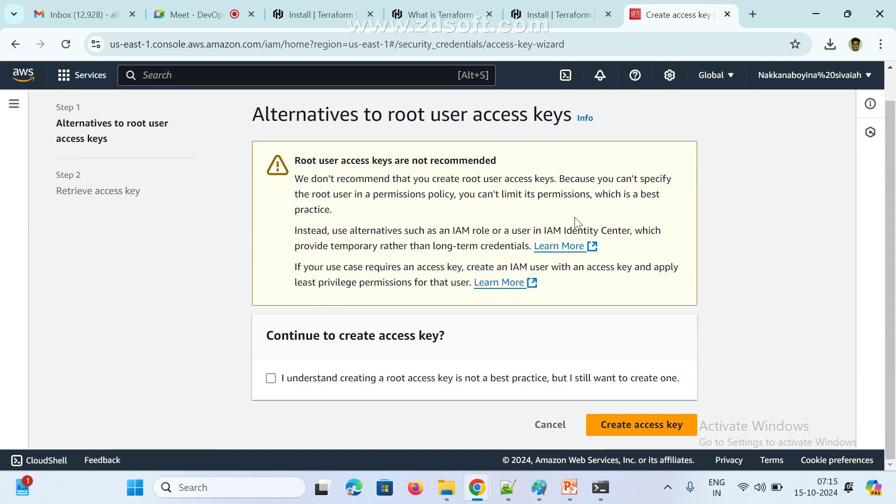
scroll(76, 116, up, 1)
click(11, 105)
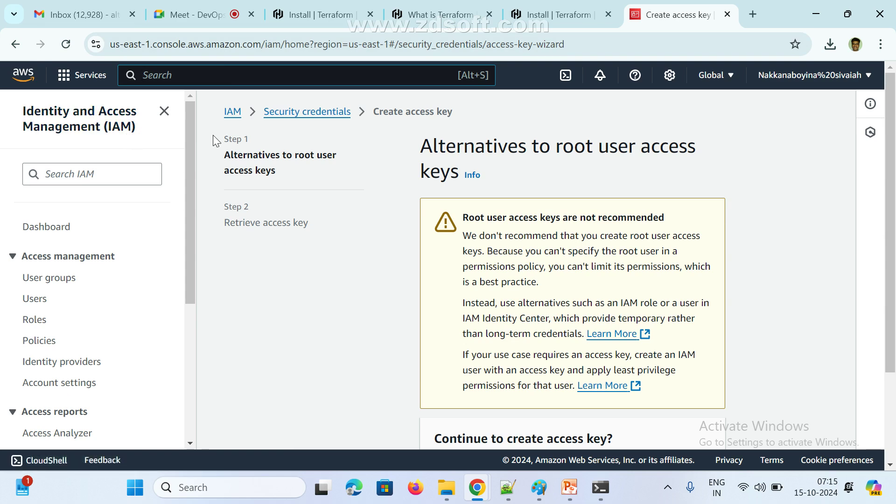
In Paint, draw a thought-bubble shape to the right of the installation notes
click(539, 488)
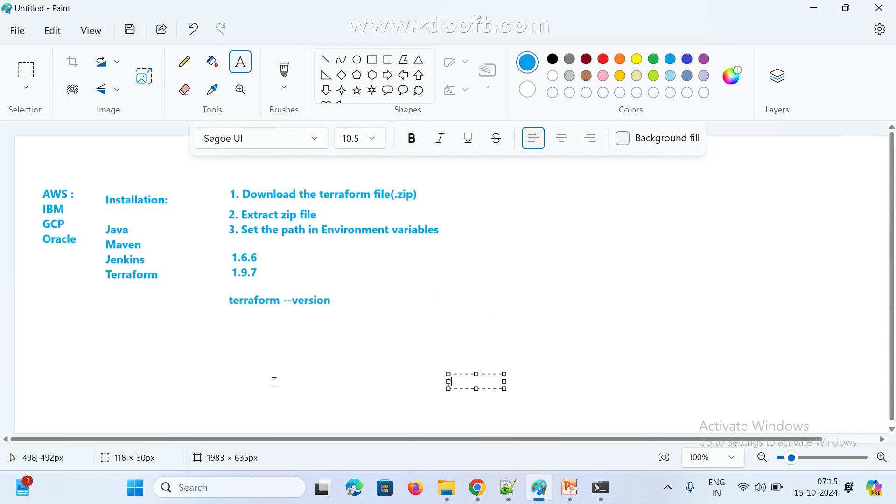
drag(424, 261, 530, 389)
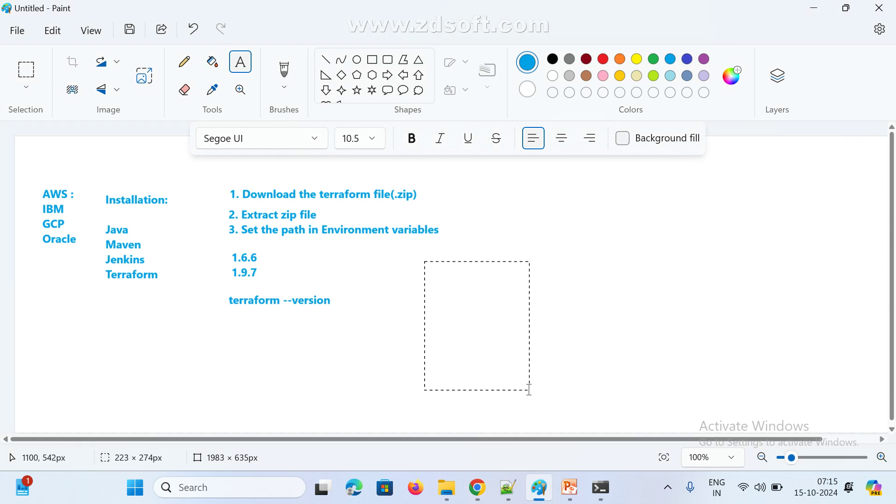
click(419, 90)
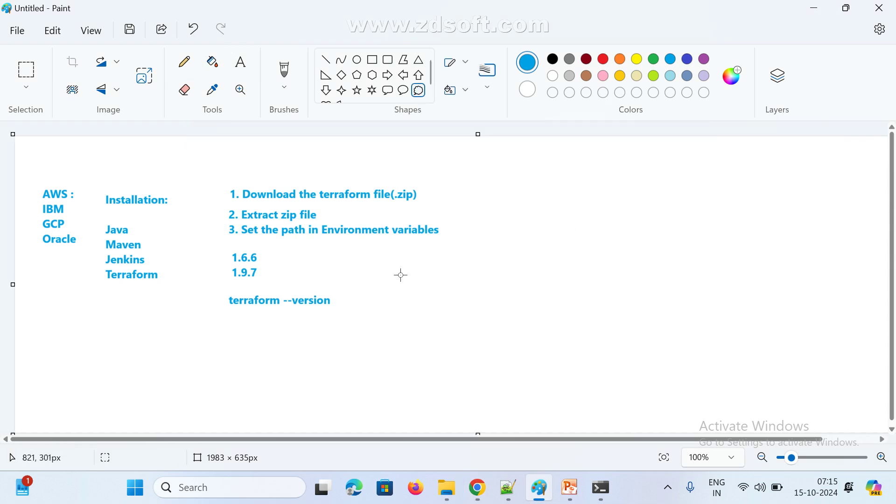
mouse_move(400, 274)
mouse_down()
mouse_move(465, 346)
mouse_move(552, 400)
mouse_up()
Label the bubble 'Windows' with 'terraform software' on the line below
click(240, 62)
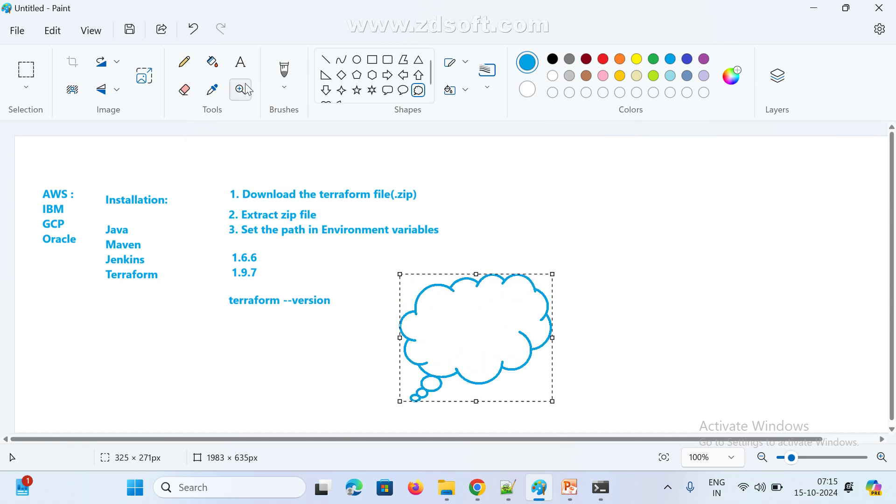
click(436, 310)
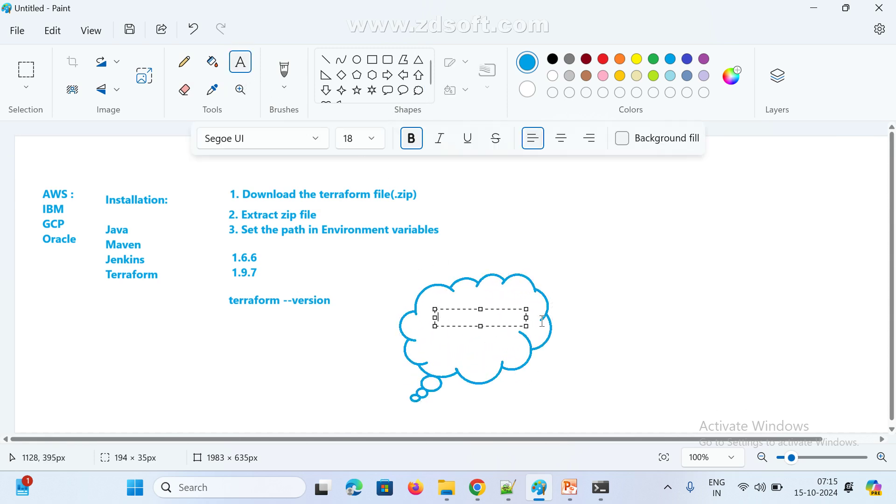
text(Windows)
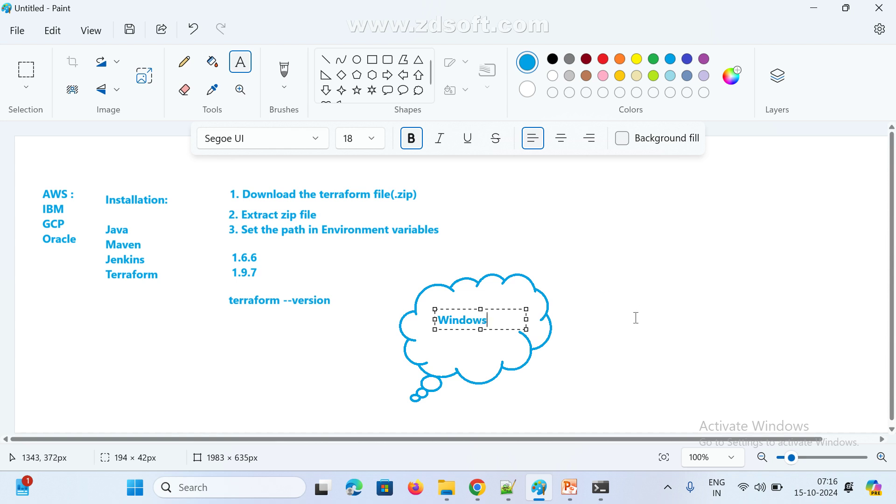
click(636, 318)
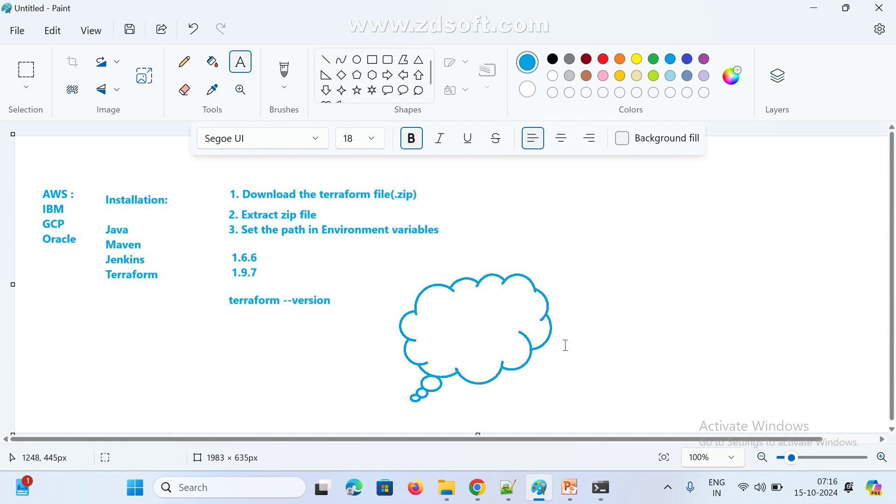
drag(447, 332, 538, 354)
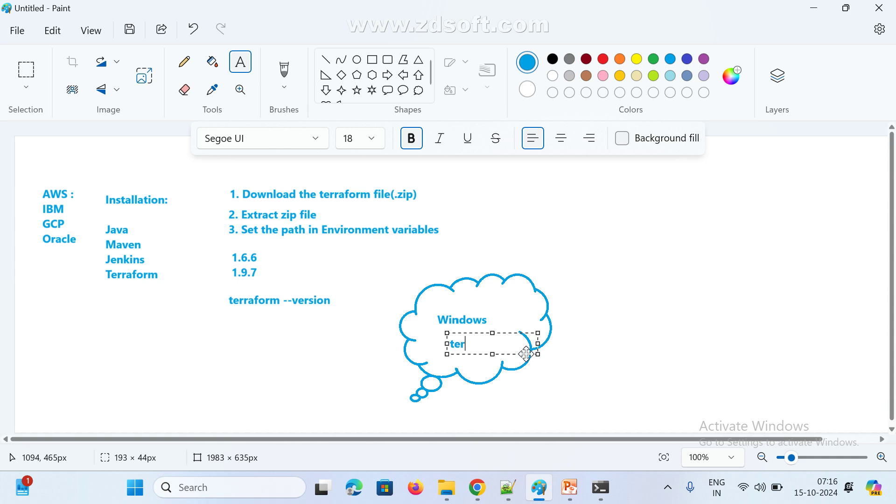
text(terraform software)
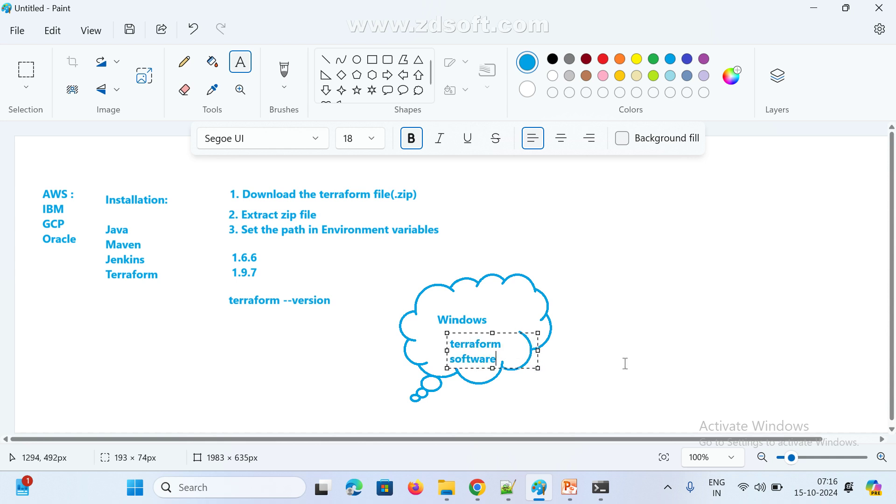
click(631, 345)
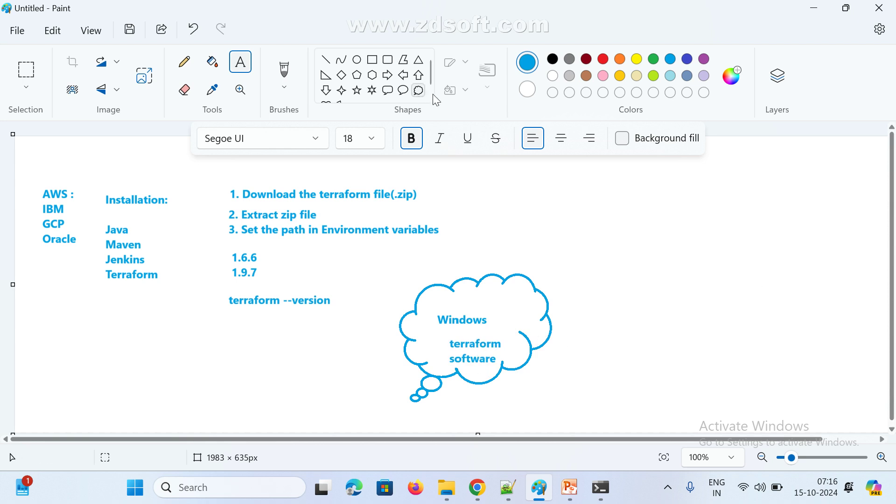
Draw a second cloud callout at the canvas right and start typing 'AWS' inside it
click(418, 91)
drag(687, 251, 796, 371)
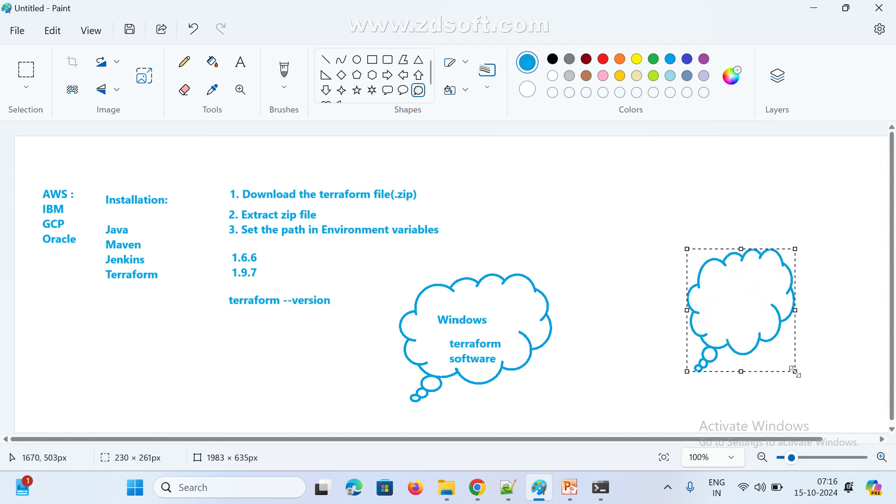
click(247, 68)
click(722, 285)
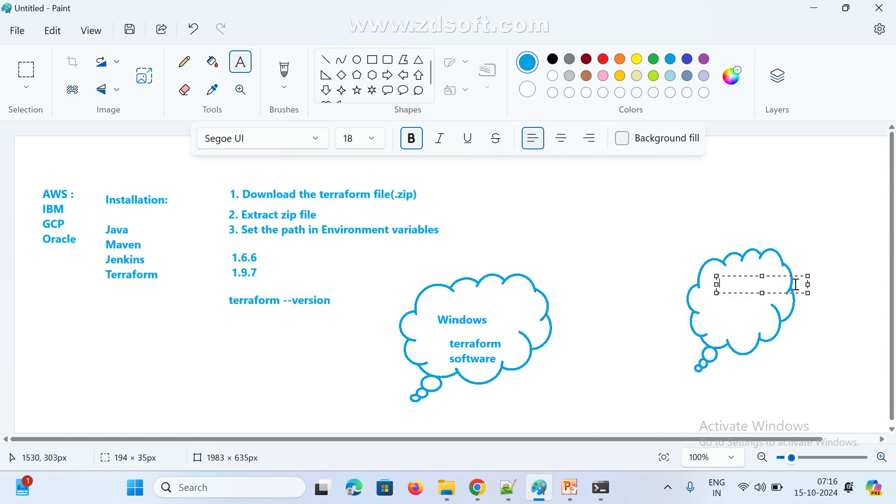
text(AWS)
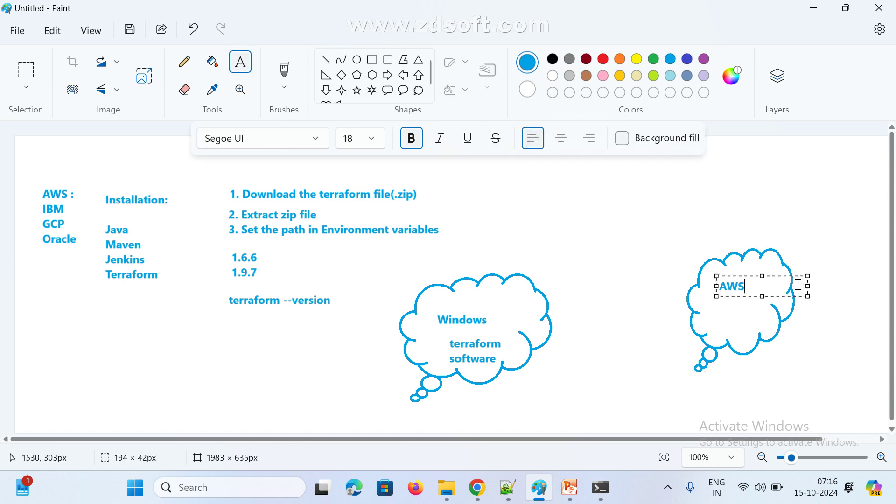